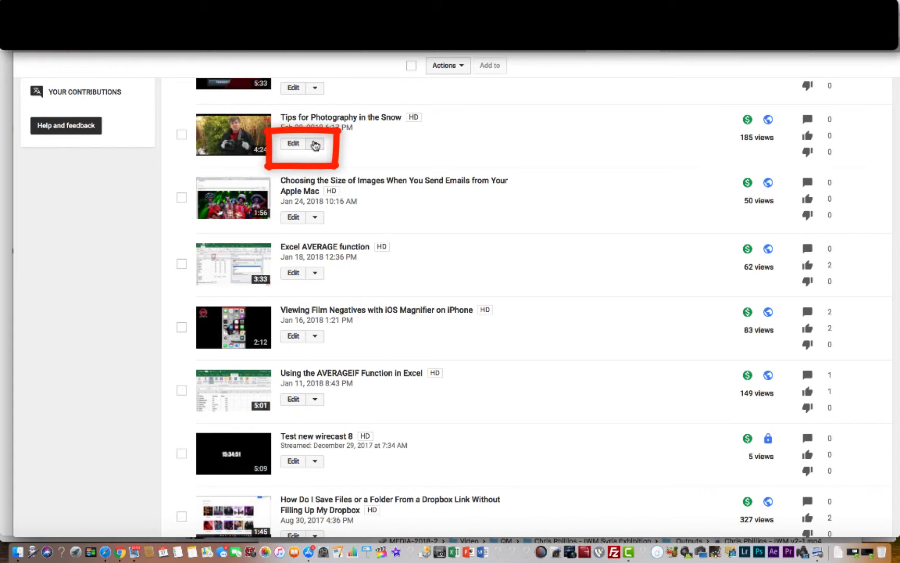
Step: Open the subtitle settings of the video "Tips for Photography in the Snow" and set its language to English (United Kingdom)
{"action": "left_click", "coordinate": [315, 145]}
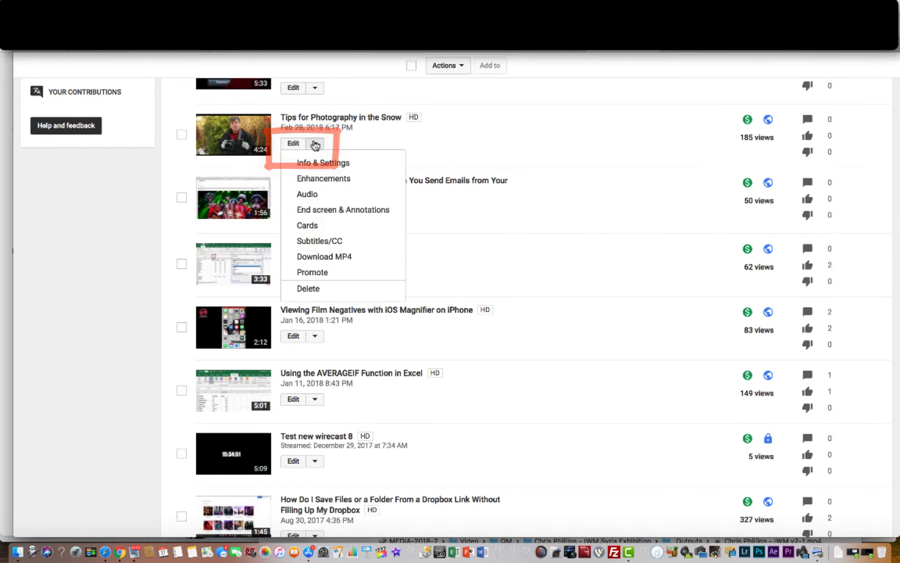
{"action": "left_click", "coordinate": [318, 241]}
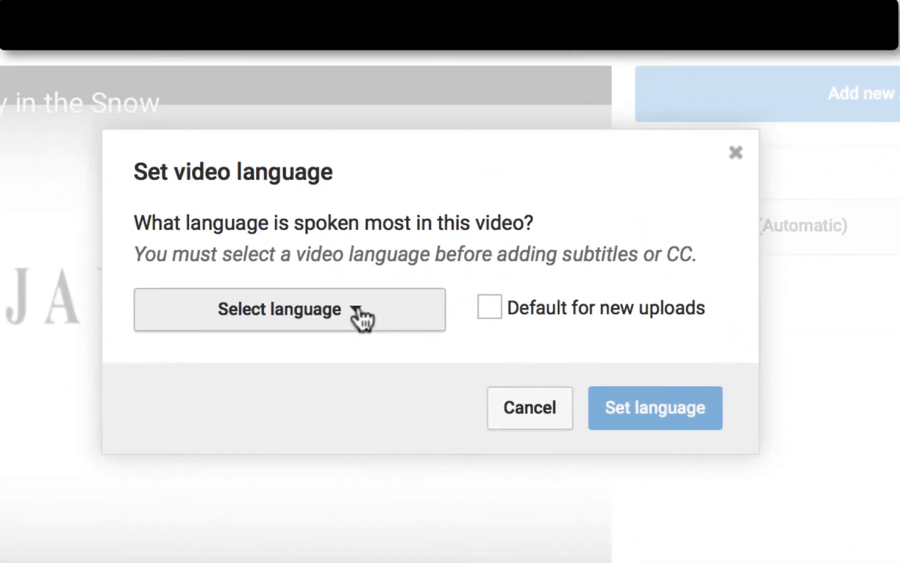
{"action": "left_click", "coordinate": [362, 316]}
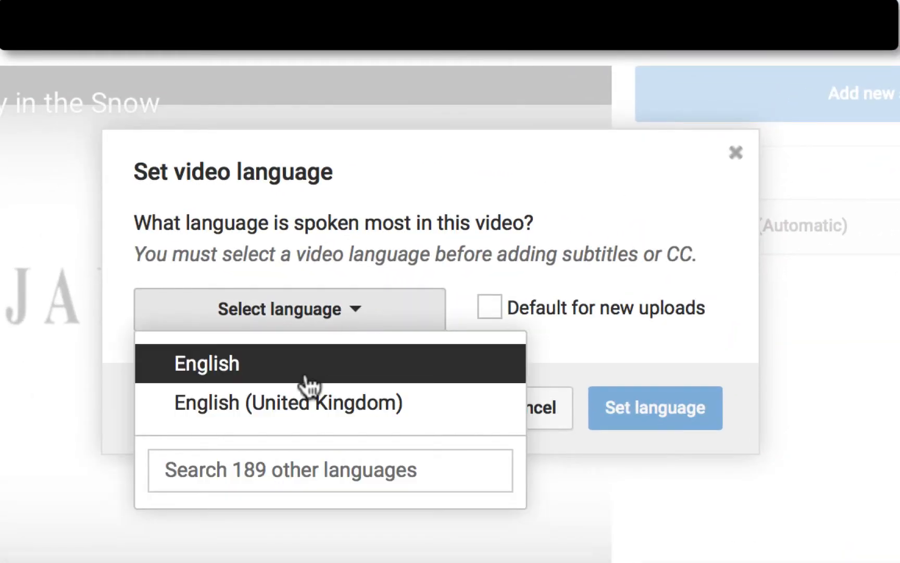
{"action": "left_click", "coordinate": [304, 402]}
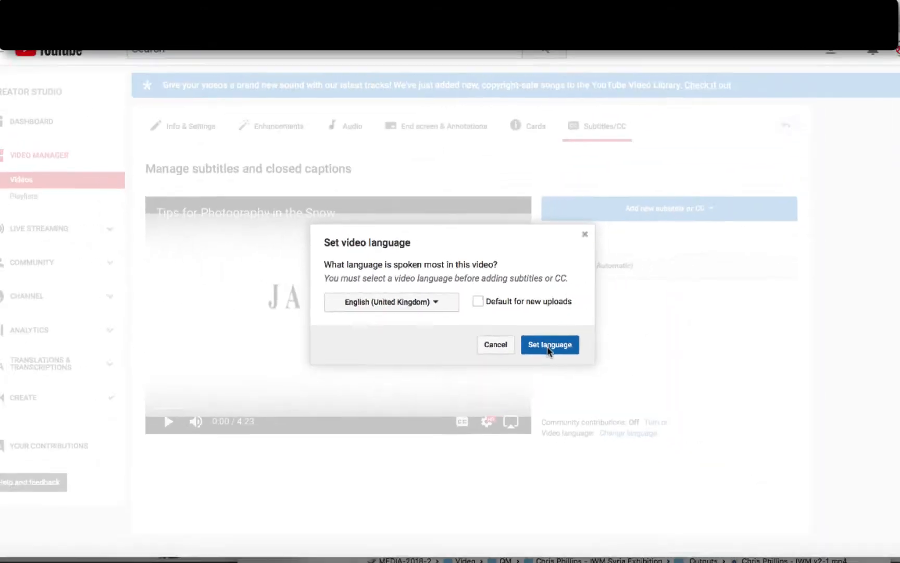
{"action": "left_click", "coordinate": [622, 399]}
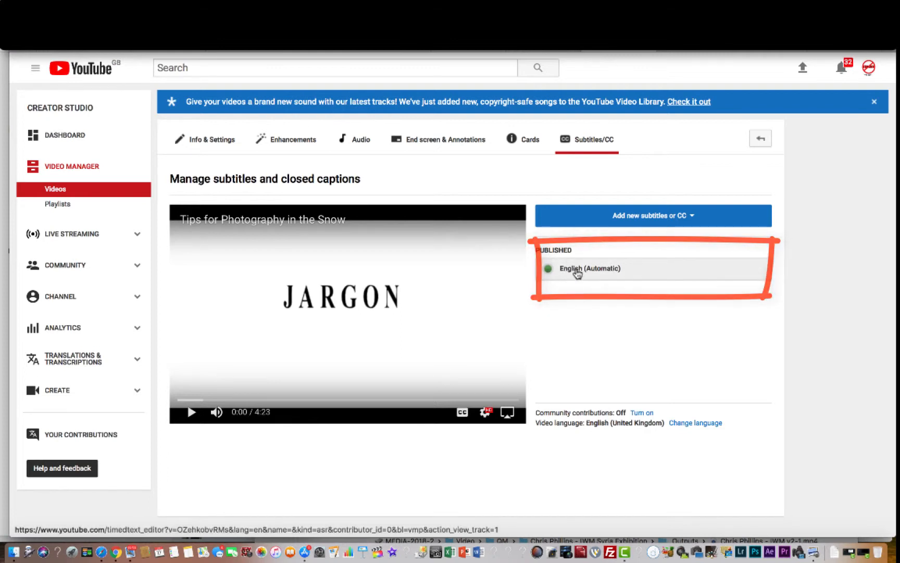
Step: Search the languages offered for new subtitles for "french" and leave the list without choosing one
{"action": "left_click", "coordinate": [680, 220]}
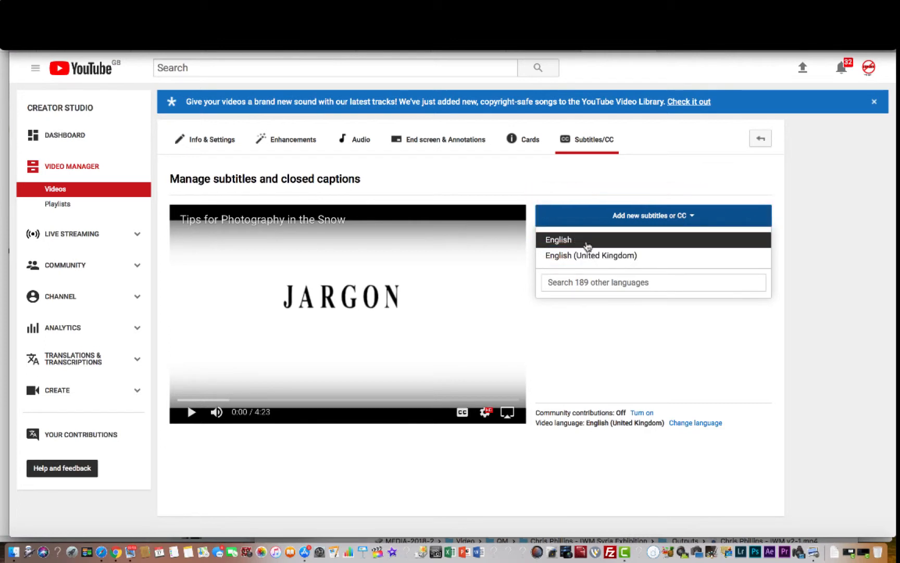
{"action": "left_click", "coordinate": [604, 282]}
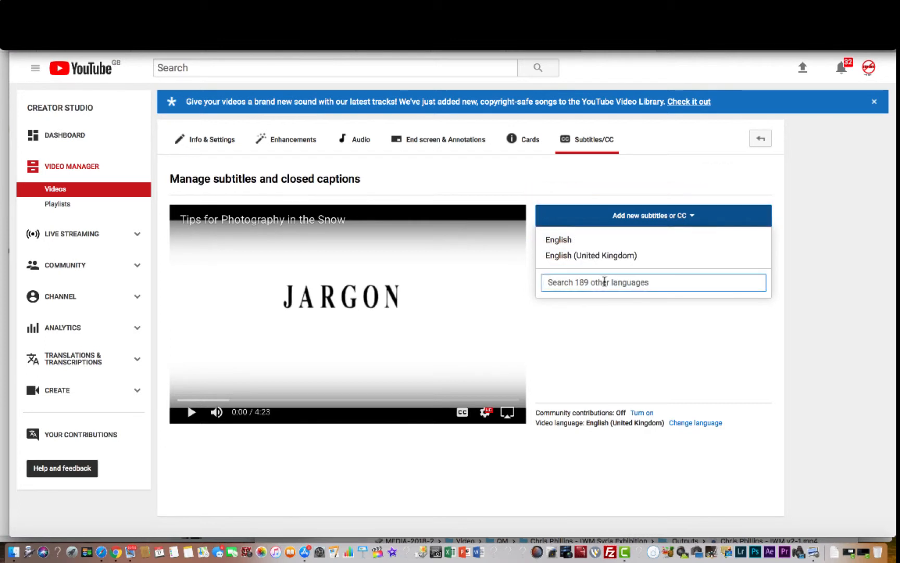
{"action": "type", "text": "french"}
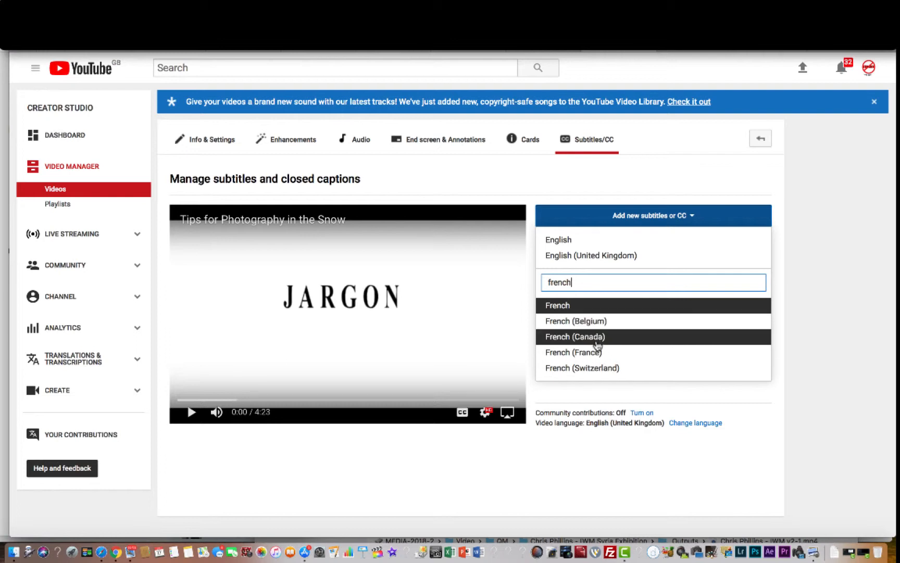
{"action": "left_click", "coordinate": [620, 389]}
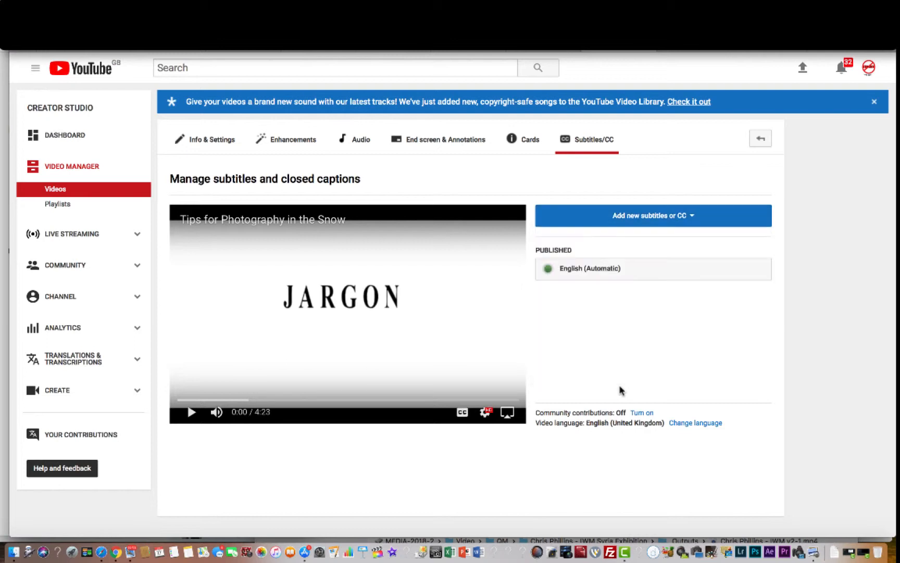
Step: Open the published English (Automatic) subtitles for editing and change "okay" to "OK" in the first caption
{"action": "left_click", "coordinate": [583, 269]}
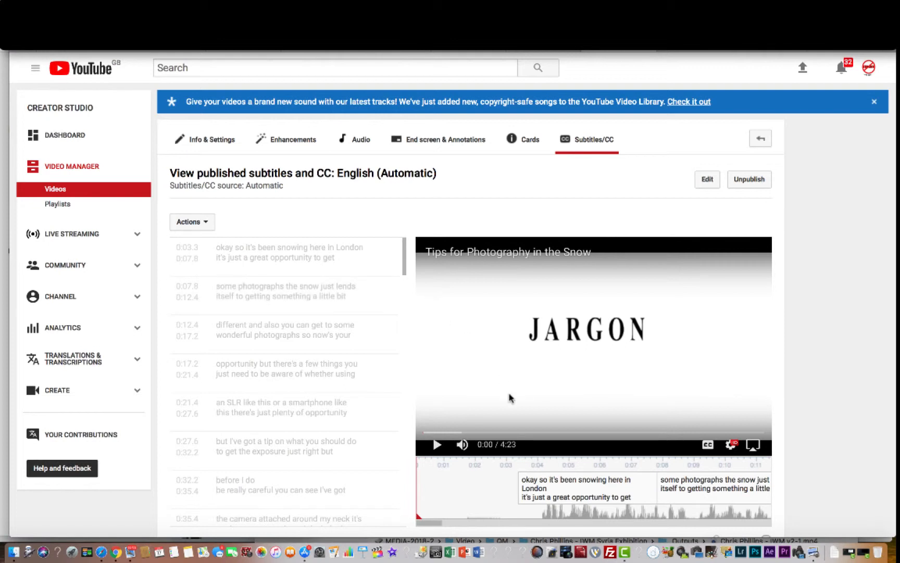
{"action": "left_click", "coordinate": [696, 180]}
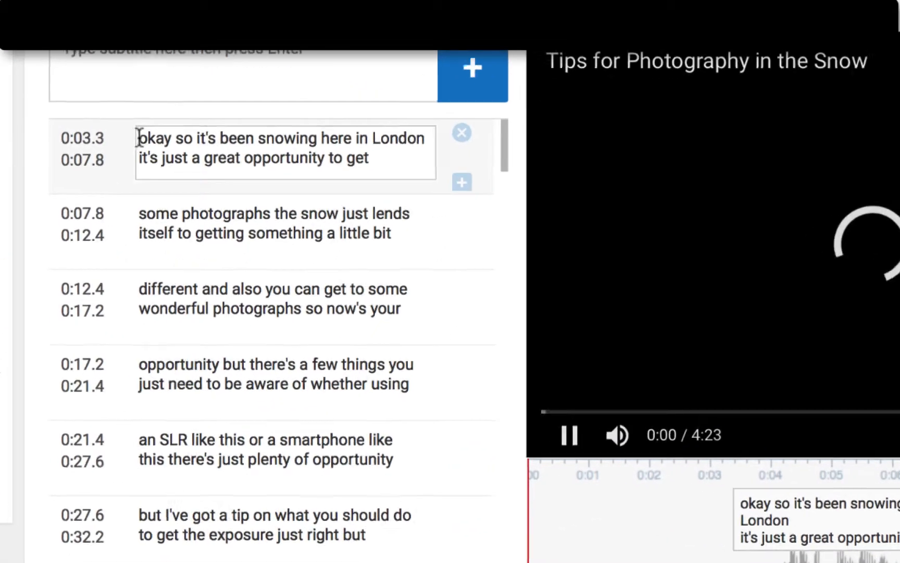
{"action": "left_click", "coordinate": [221, 295]}
{"action": "key", "text": "BackSpace"}
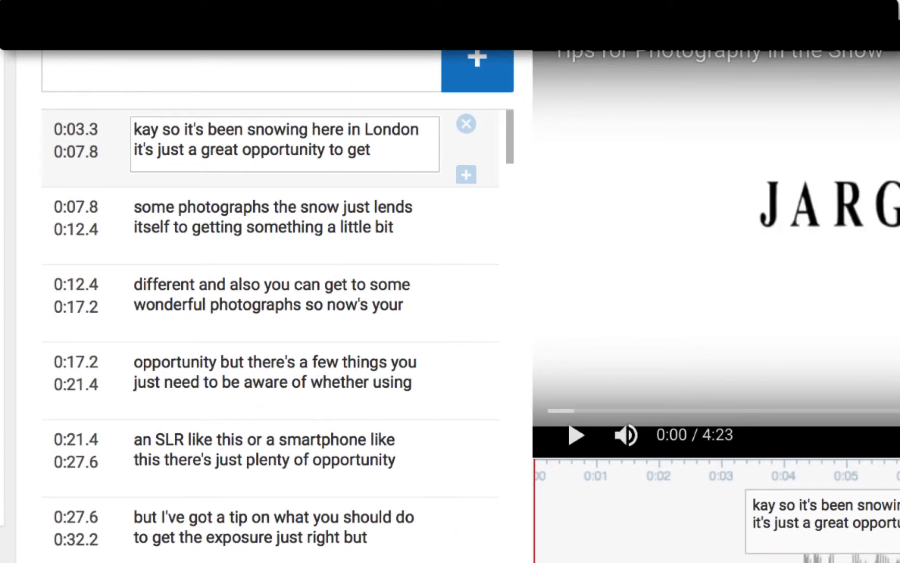
{"action": "type", "text": "O"}
{"action": "key", "text": "Right"}
{"action": "key", "text": "Right"}
{"action": "key", "text": "Right"}
{"action": "key", "text": "BackSpace"}
{"action": "key", "text": "BackSpace"}
{"action": "key", "text": "BackSpace"}
{"action": "type", "text": "K"}
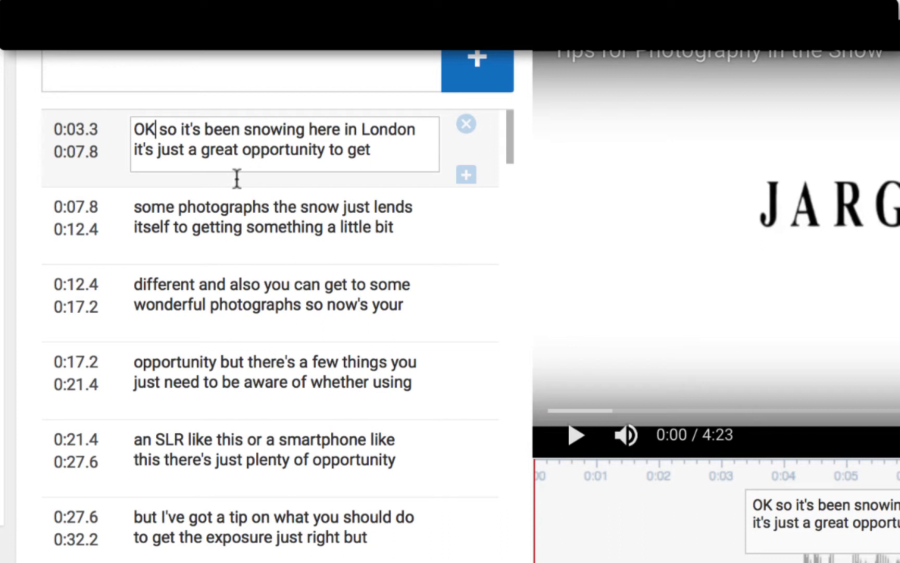
Step: Read through the caption list, and play the video from its start to about 0:28 to check the captions against it
{"action": "scroll", "coordinate": [215, 243], "scroll_direction": "down", "scroll_amount": 2}
{"action": "scroll", "coordinate": [215, 242], "scroll_direction": "down", "scroll_amount": 8}
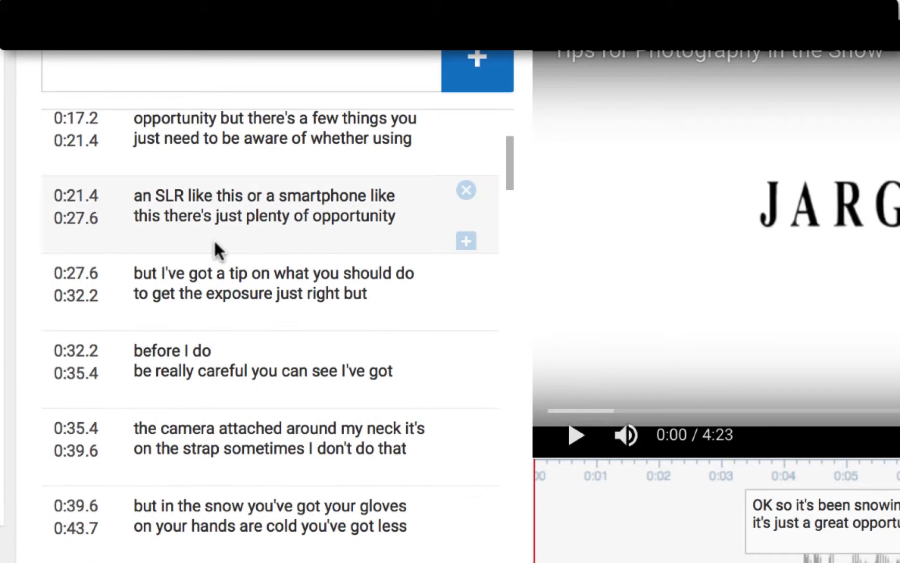
{"action": "scroll", "coordinate": [215, 243], "scroll_direction": "down", "scroll_amount": 8}
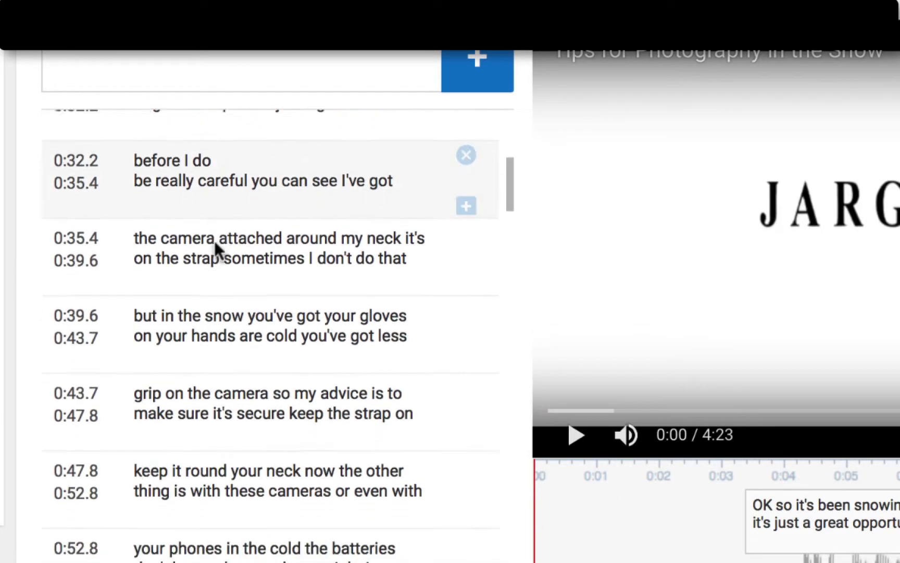
{"action": "scroll", "coordinate": [214, 239], "scroll_direction": "down", "scroll_amount": 7}
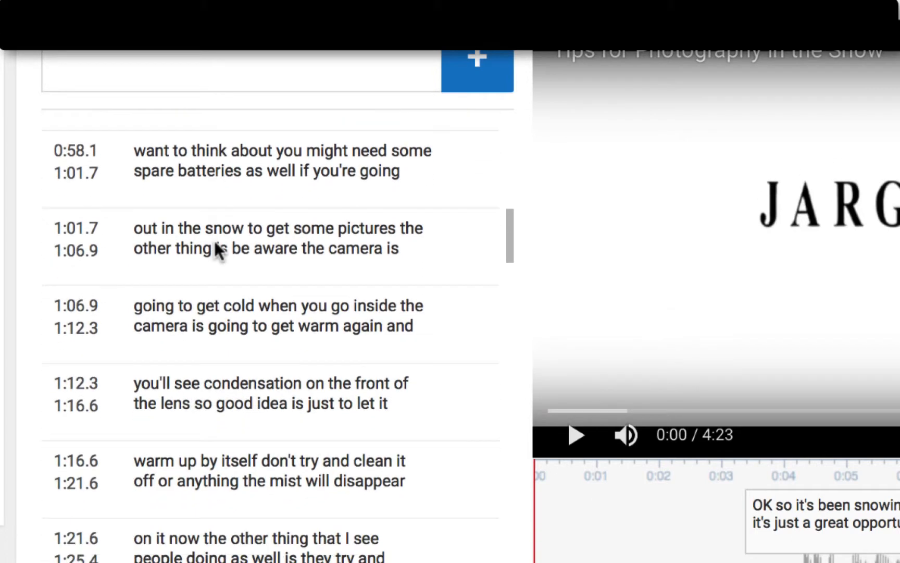
{"action": "scroll", "coordinate": [215, 243], "scroll_direction": "down", "scroll_amount": 15}
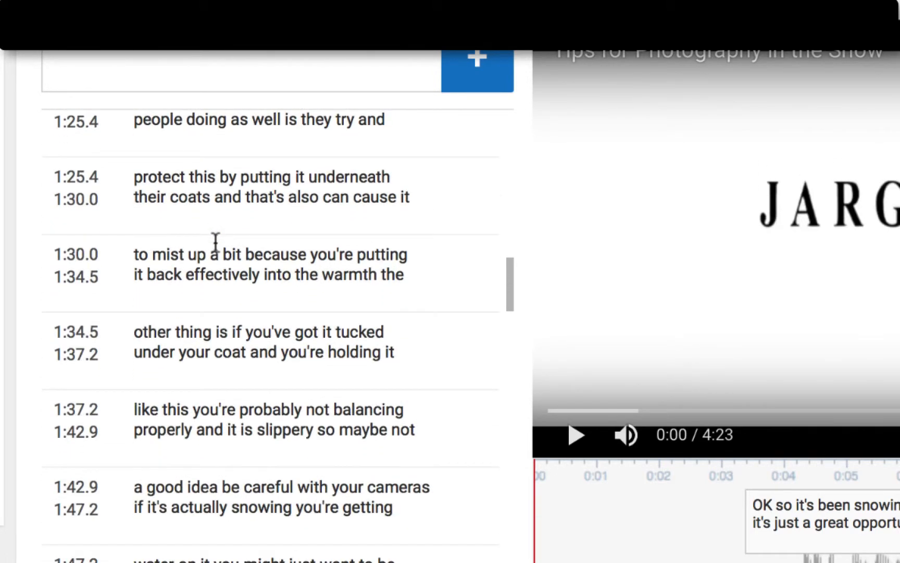
{"action": "scroll", "coordinate": [214, 238], "scroll_direction": "down", "scroll_amount": 10}
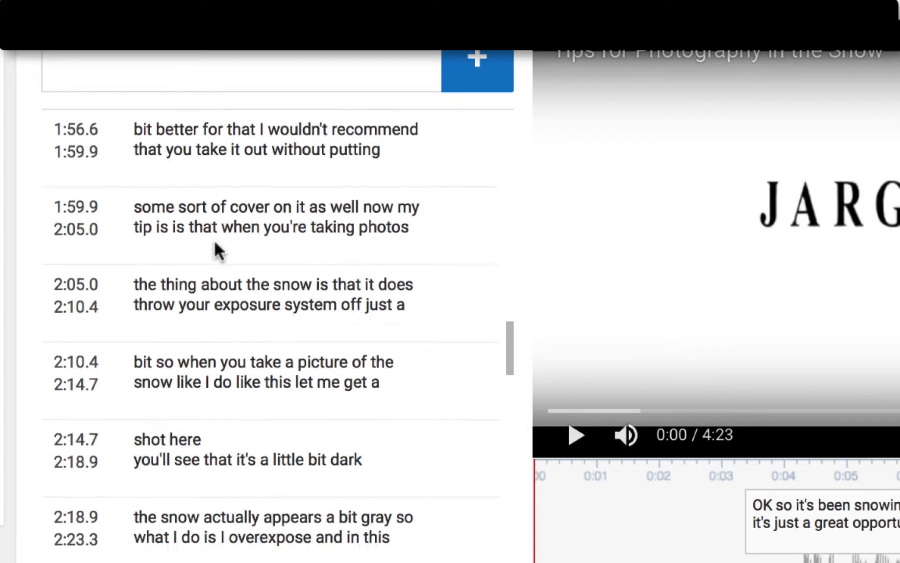
{"action": "scroll", "coordinate": [214, 240], "scroll_direction": "down", "scroll_amount": 12}
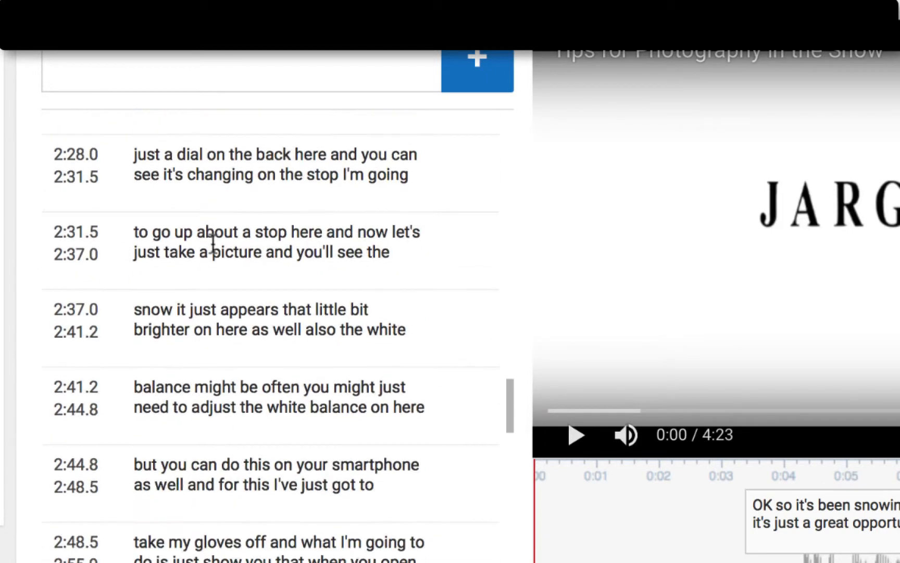
{"action": "scroll", "coordinate": [212, 241], "scroll_direction": "down", "scroll_amount": 2}
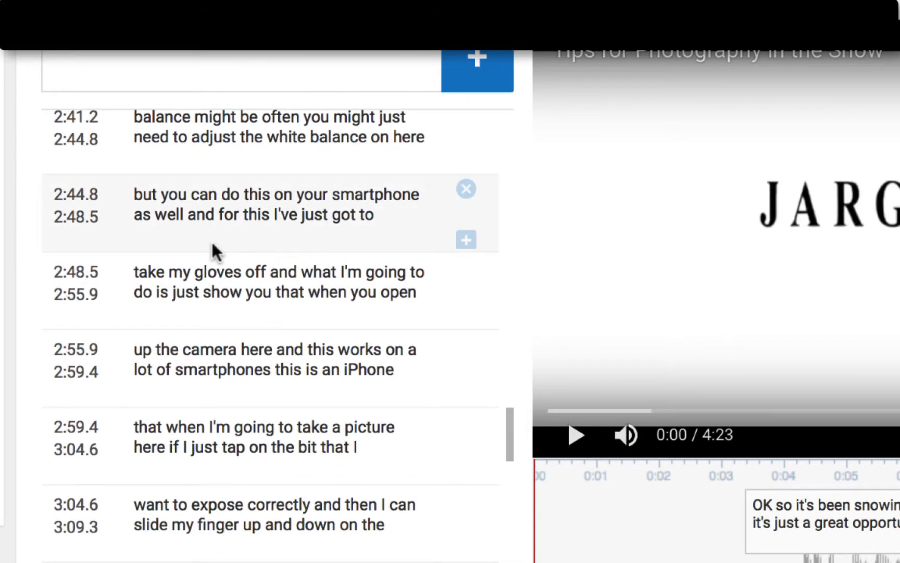
{"action": "scroll", "coordinate": [211, 241], "scroll_direction": "down", "scroll_amount": 10}
{"action": "scroll", "coordinate": [211, 240], "scroll_direction": "down", "scroll_amount": 3}
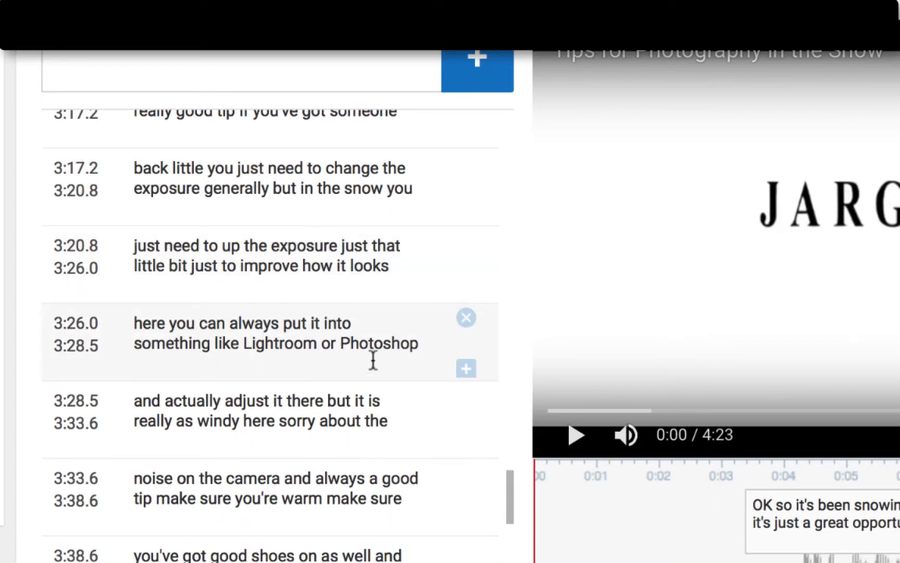
{"action": "scroll", "coordinate": [294, 348], "scroll_direction": "up", "scroll_amount": 20}
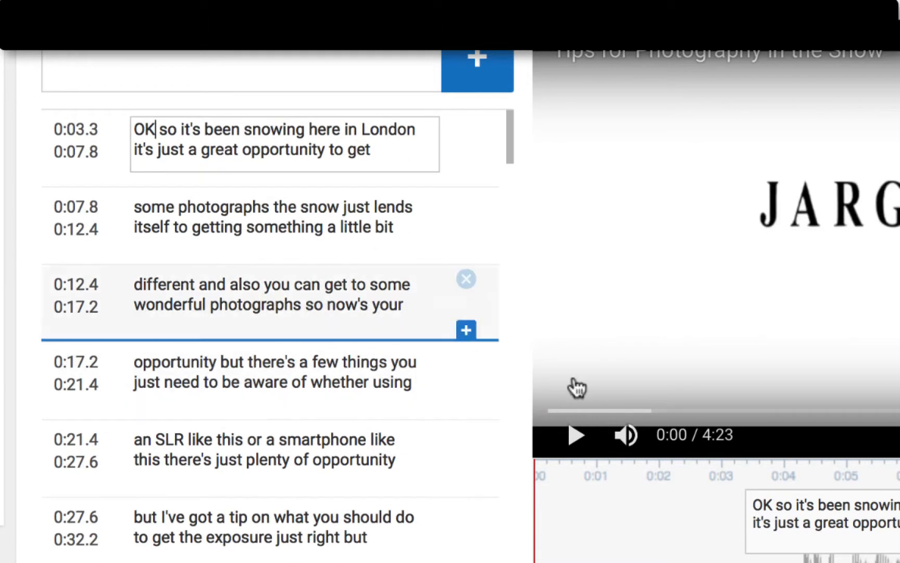
{"action": "left_click", "coordinate": [577, 437]}
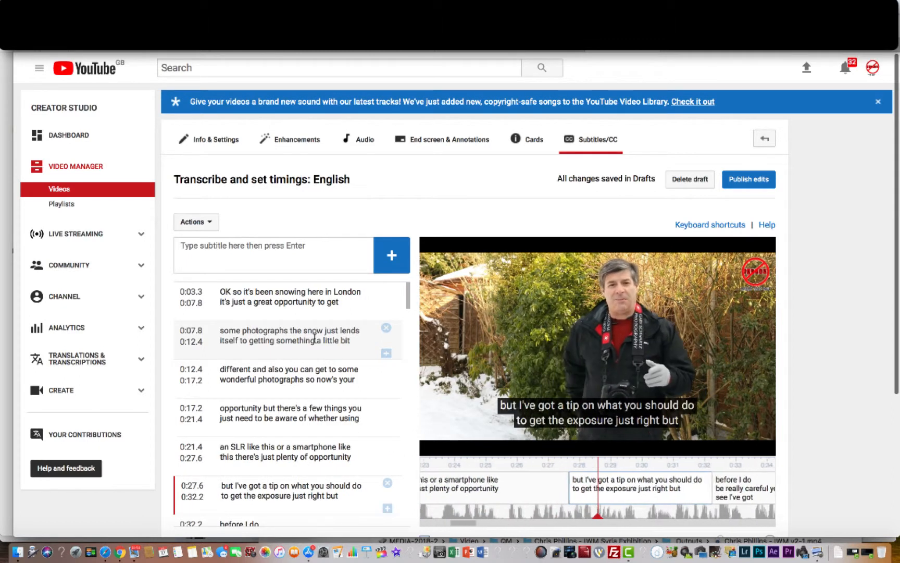
{"action": "key", "text": "shift+space"}
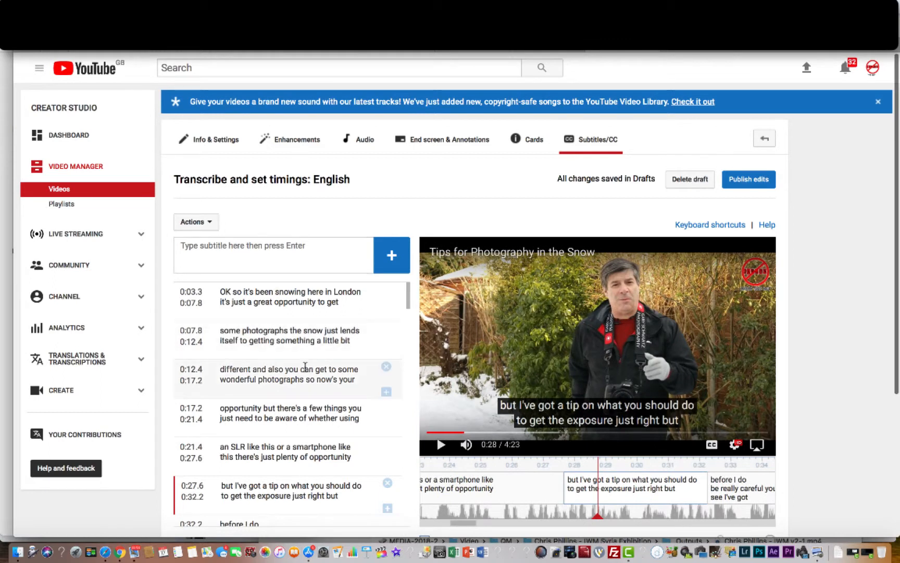
Step: In the 0:21.4 caption, end the sentence after "this" with a full stop and capitalise "There's"
{"action": "left_click", "coordinate": [480, 487]}
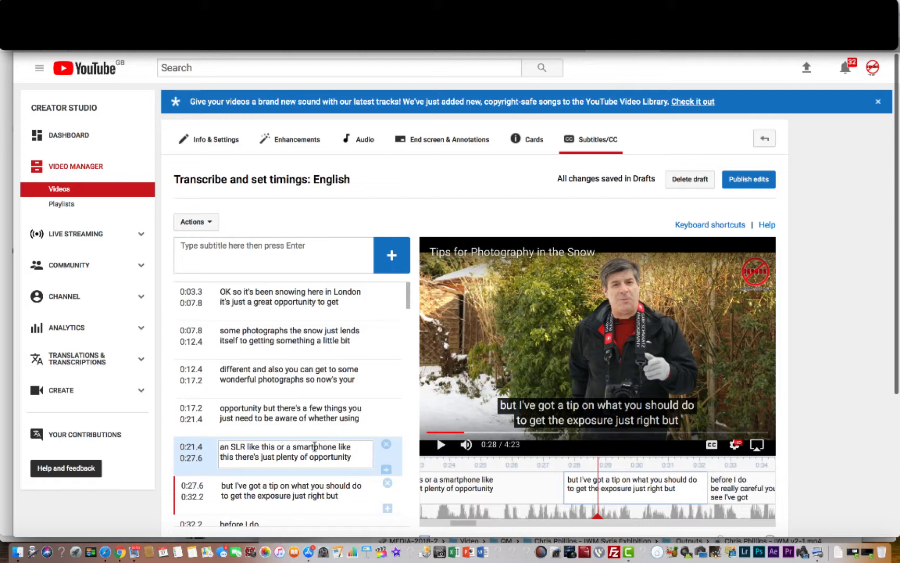
{"action": "left_click", "coordinate": [232, 457]}
{"action": "type", "text": "."}
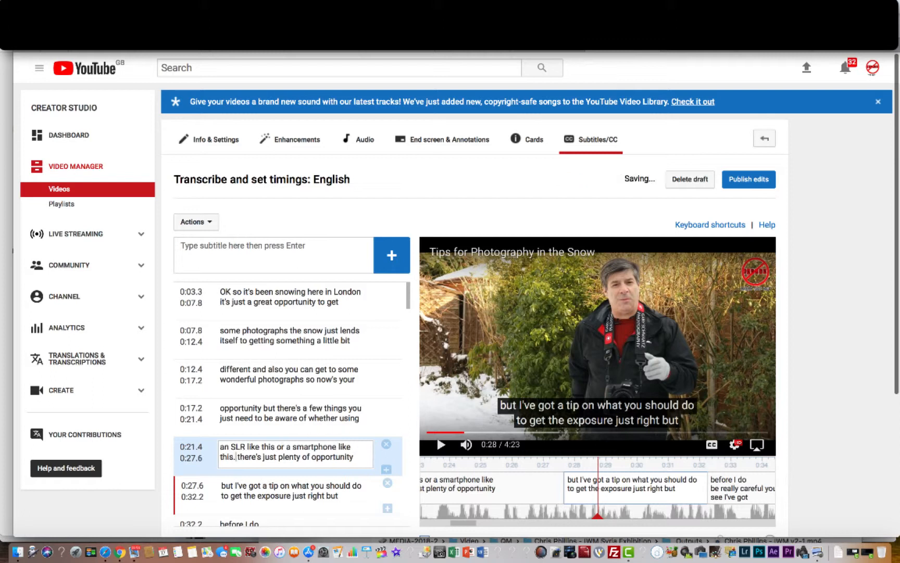
{"action": "key", "text": "BackSpace"}
{"action": "type", "text": "T"}
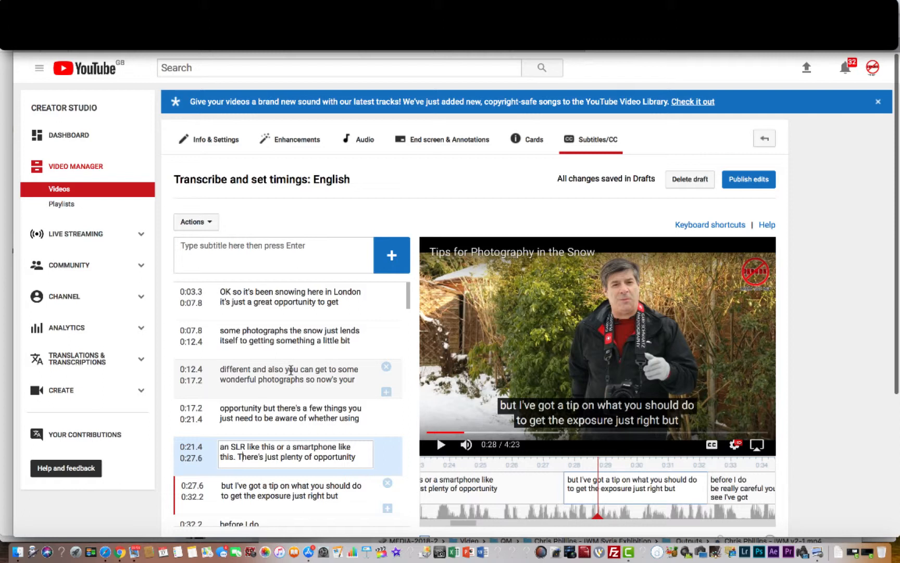
Step: Change "gray" to "grey" in the caption starting at 2:18.9
{"action": "scroll", "coordinate": [291, 370], "scroll_direction": "down", "scroll_amount": 10}
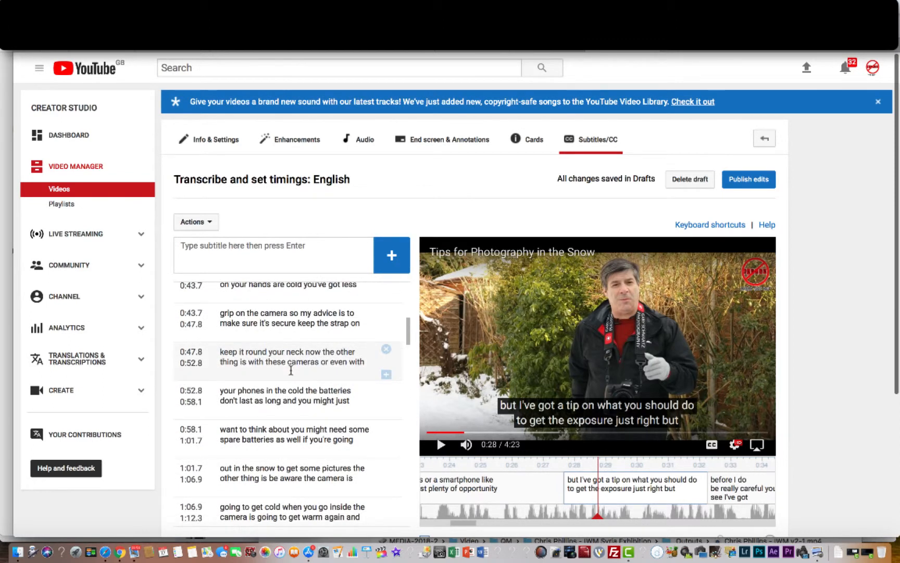
{"action": "scroll", "coordinate": [290, 369], "scroll_direction": "down", "scroll_amount": 6}
{"action": "scroll", "coordinate": [290, 370], "scroll_direction": "down", "scroll_amount": 6}
{"action": "scroll", "coordinate": [291, 369], "scroll_direction": "down", "scroll_amount": 3}
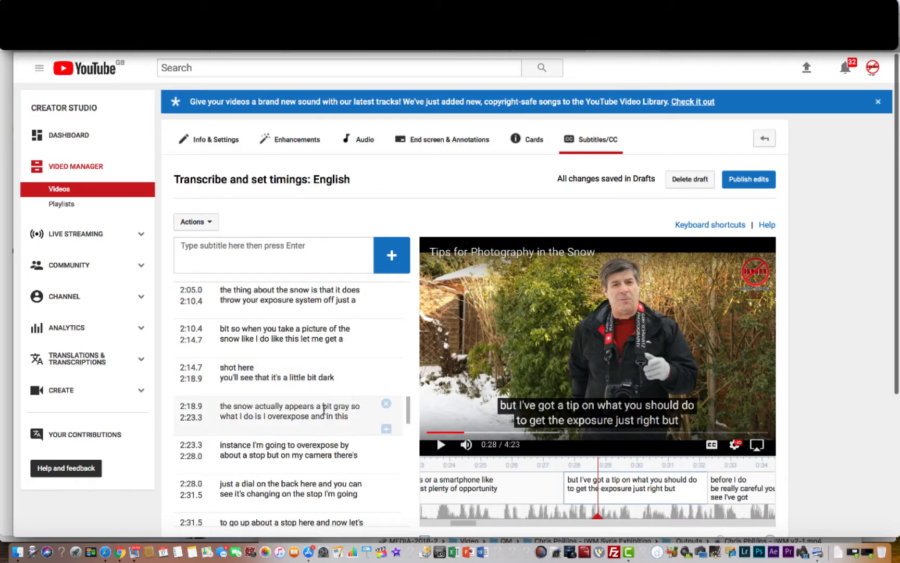
{"action": "left_click", "coordinate": [343, 408]}
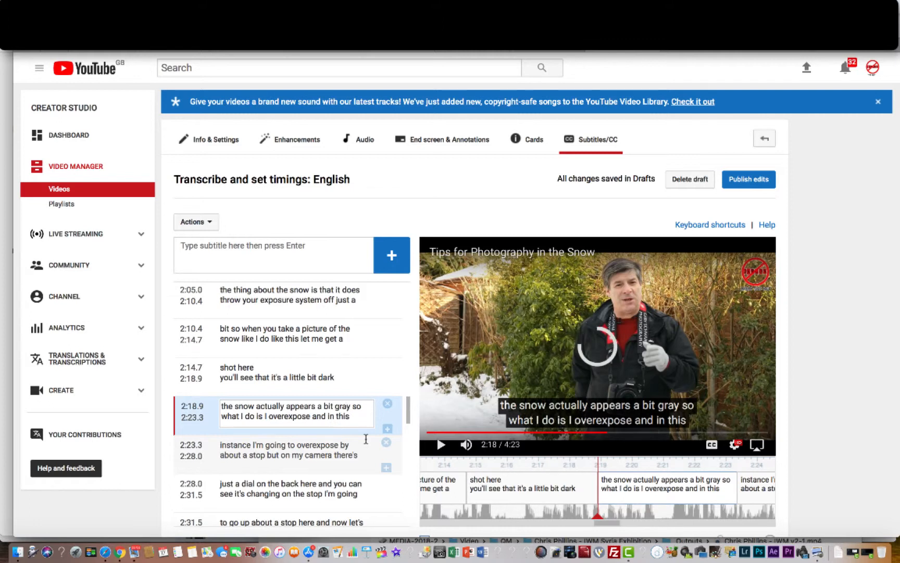
{"action": "key", "text": "BackSpace"}
{"action": "type", "text": "e"}
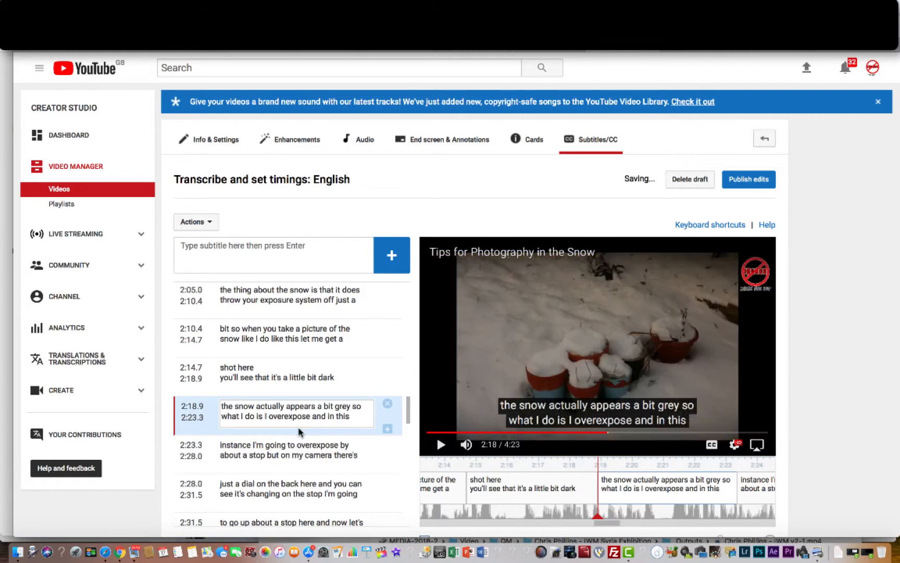
Step: Read through the remaining captions and play the one at 3:47.4 to check "it's 80 getting stuff" against the audio
{"action": "scroll", "coordinate": [299, 428], "scroll_direction": "down", "scroll_amount": 3}
{"action": "scroll", "coordinate": [299, 429], "scroll_direction": "down", "scroll_amount": 9}
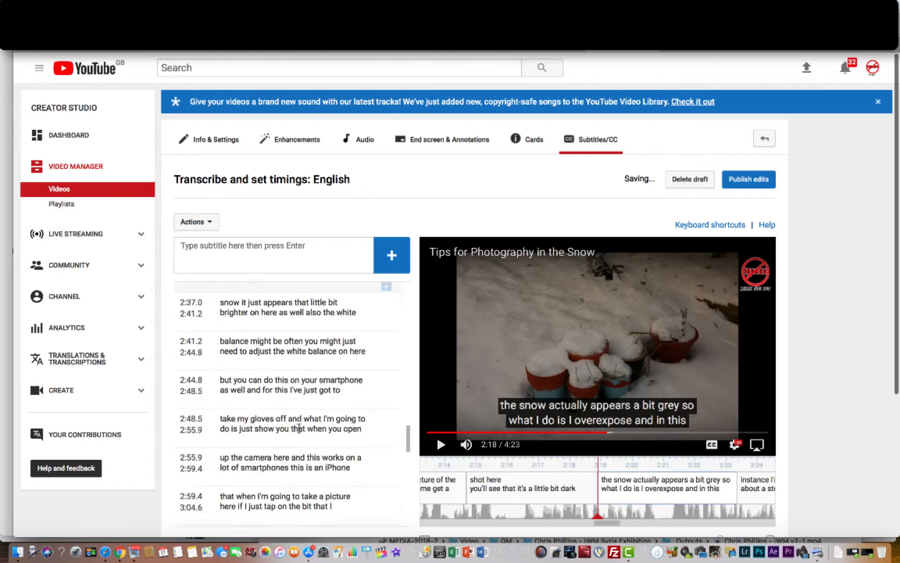
{"action": "scroll", "coordinate": [299, 428], "scroll_direction": "down", "scroll_amount": 6}
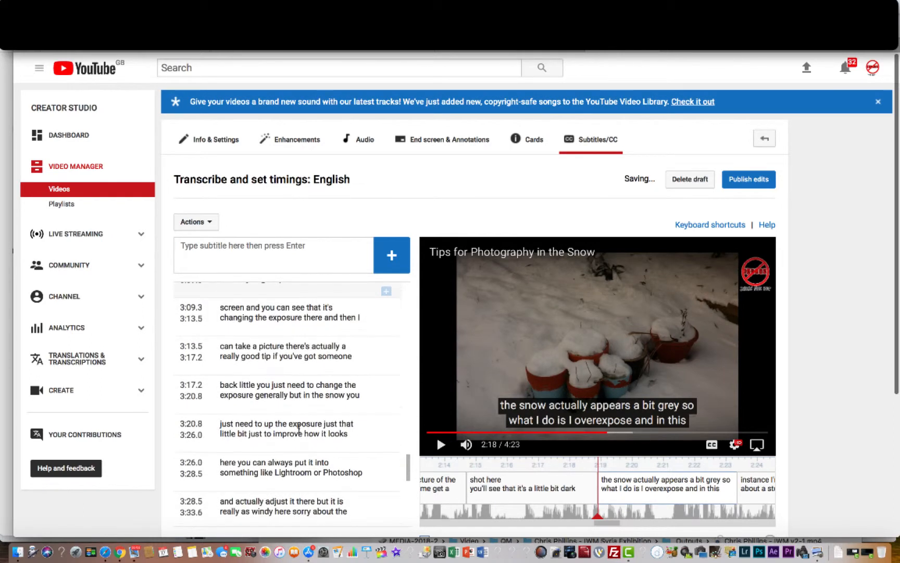
{"action": "scroll", "coordinate": [299, 428], "scroll_direction": "down", "scroll_amount": 4}
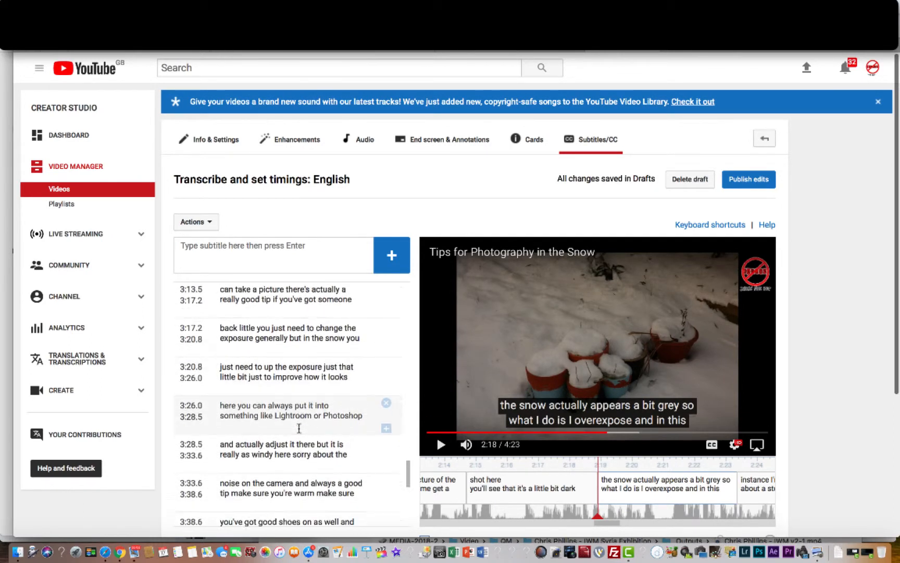
{"action": "scroll", "coordinate": [299, 428], "scroll_direction": "down", "scroll_amount": 3}
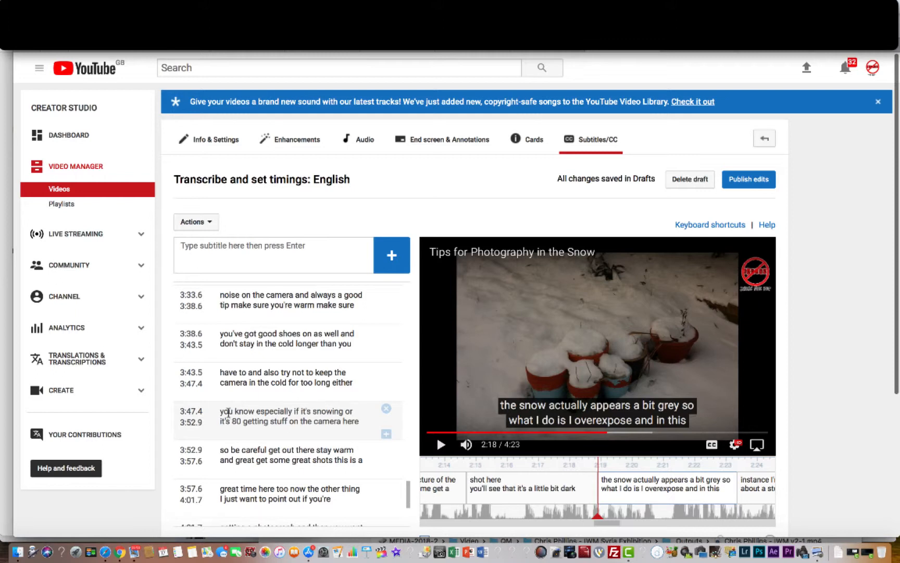
{"action": "left_click", "coordinate": [228, 412]}
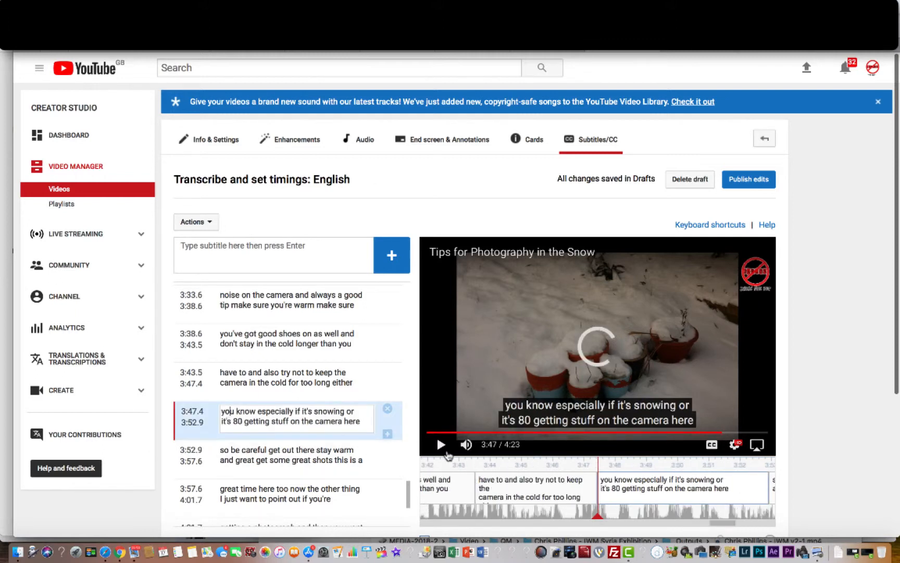
{"action": "left_click", "coordinate": [441, 445]}
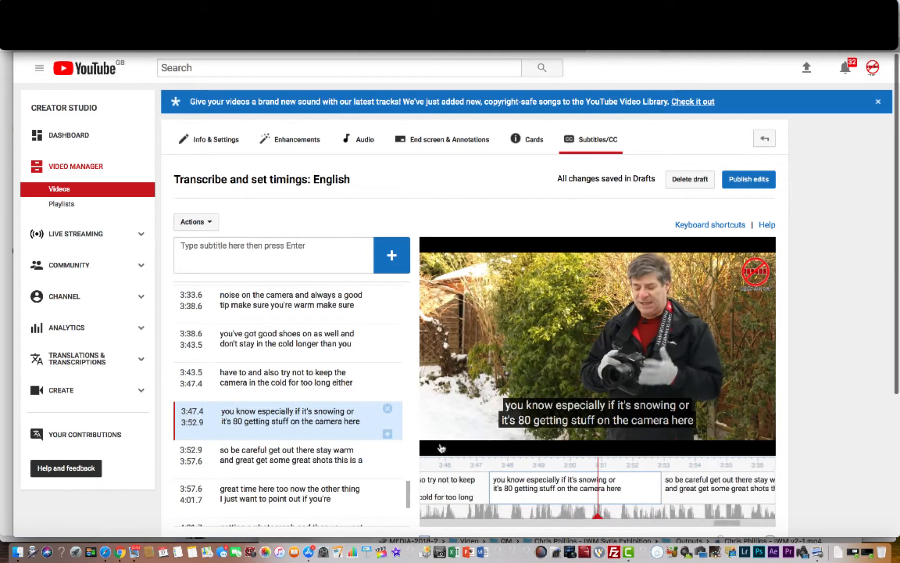
{"action": "left_click", "coordinate": [441, 445]}
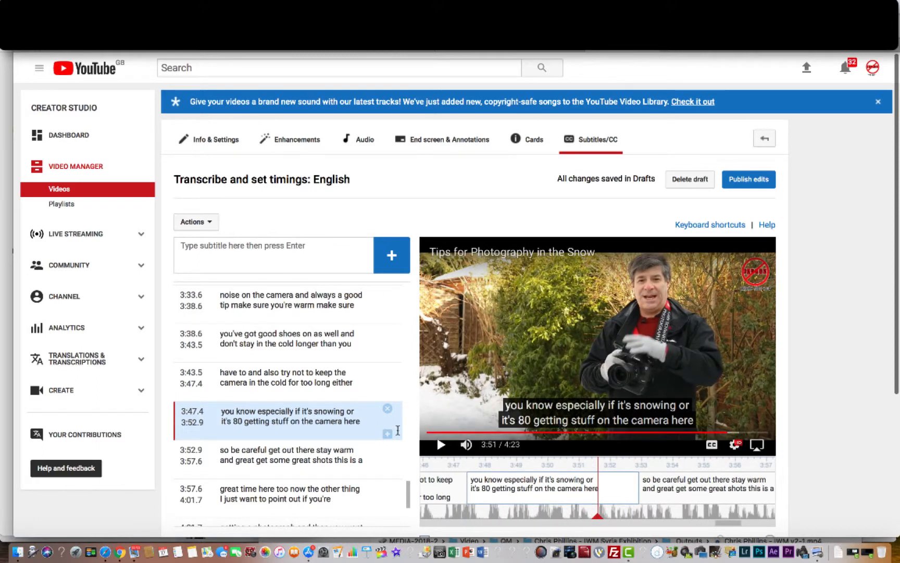
Step: Replace "80" with "actually" in the caption starting at 3:47.4
{"action": "left_click", "coordinate": [242, 422]}
{"action": "key", "text": "BackSpace"}
{"action": "key", "text": "BackSpace"}
{"action": "type", "text": "act"}
{"action": "type", "text": "uall"}
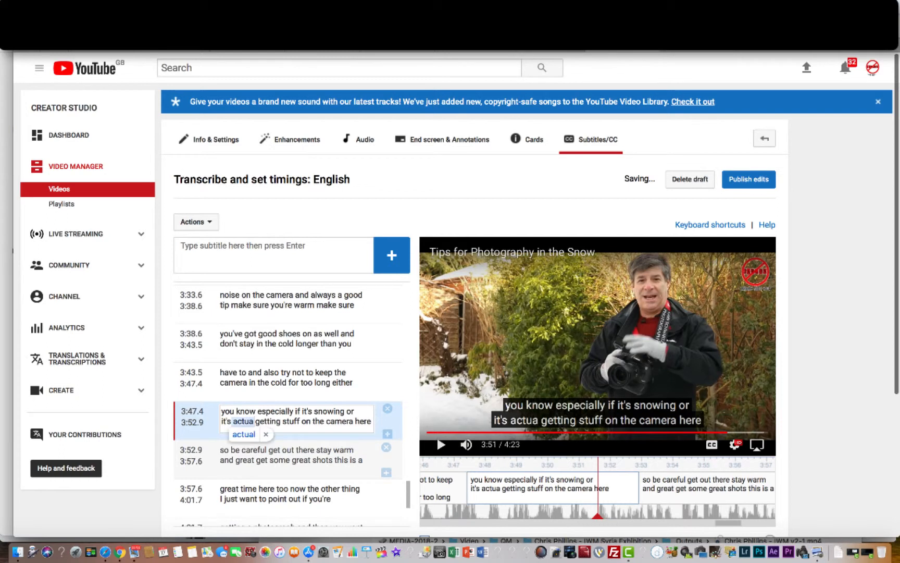
{"action": "type", "text": "y"}
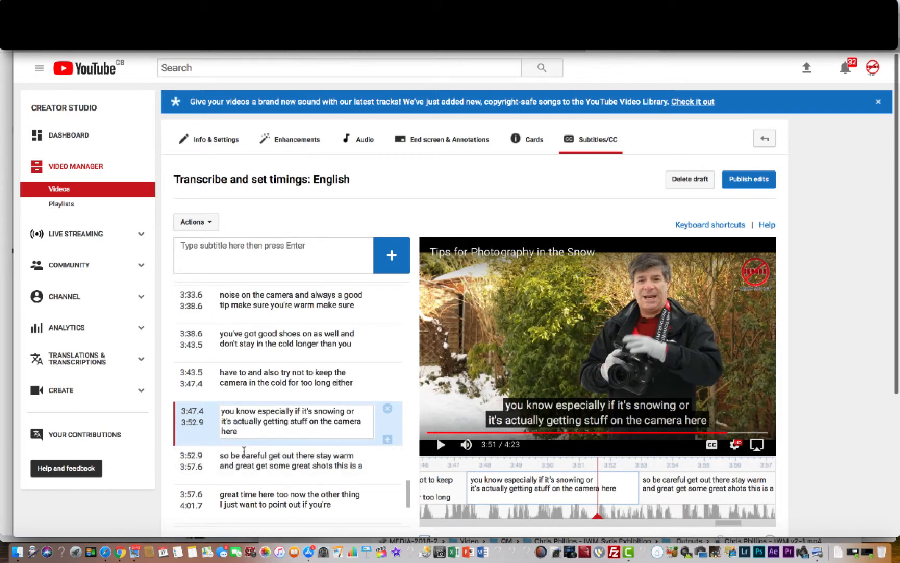
Step: Publish the edited English subtitles and refresh their publishing status
{"action": "scroll", "coordinate": [265, 379], "scroll_direction": "down", "scroll_amount": 3}
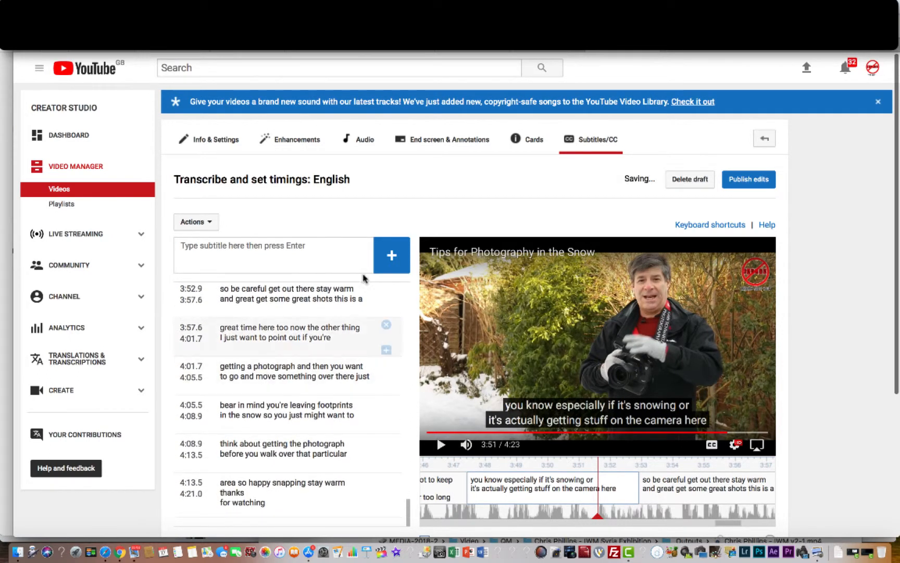
{"action": "left_click", "coordinate": [746, 180]}
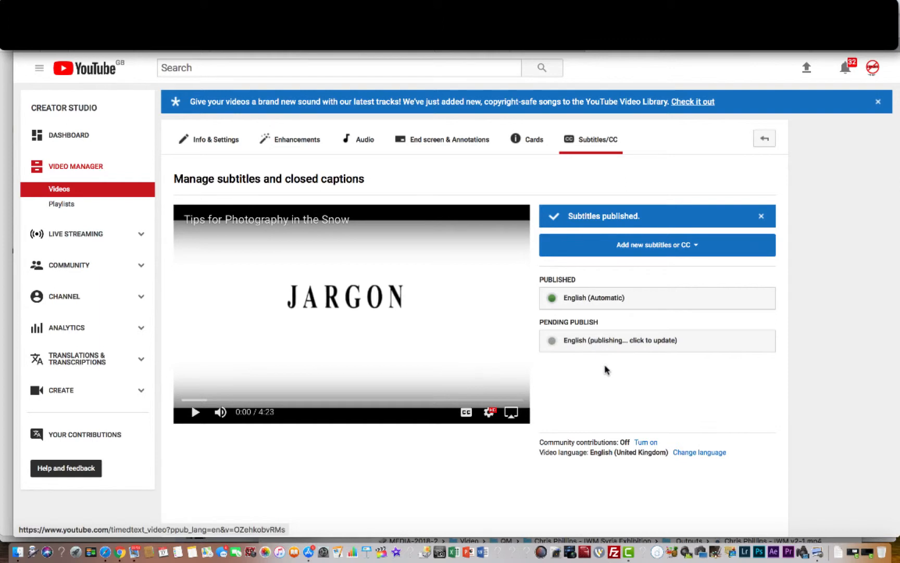
{"action": "left_click", "coordinate": [585, 339]}
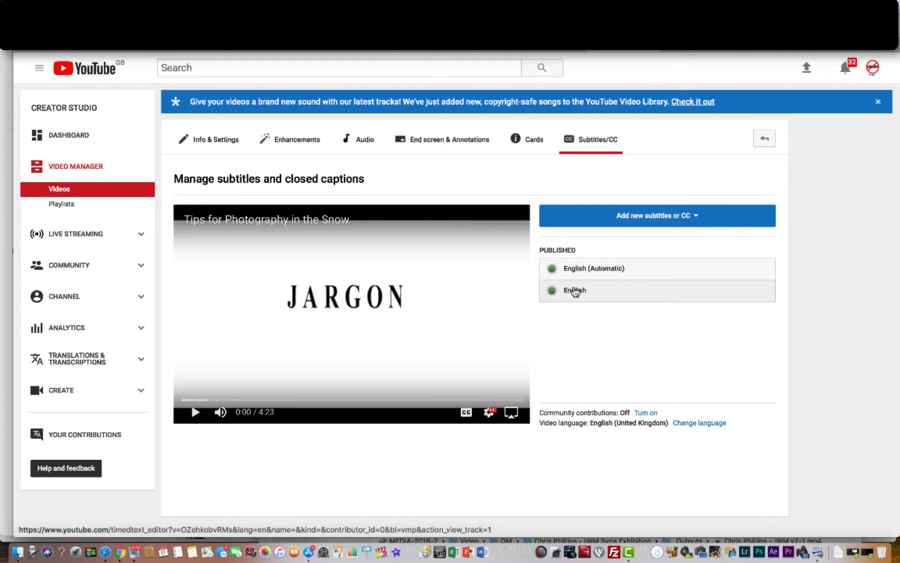
Step: Open the published English subtitles for editing, change "SLR" to "DSLR" in the 0:21.4 caption, and play it to about 0:23 to check
{"action": "left_click", "coordinate": [575, 290]}
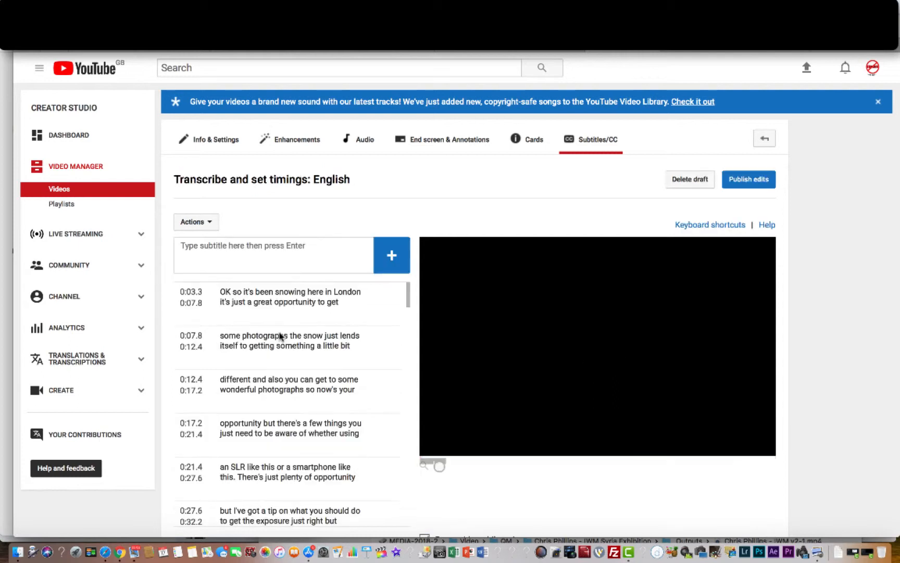
{"action": "scroll", "coordinate": [244, 401], "scroll_direction": "down", "scroll_amount": 3}
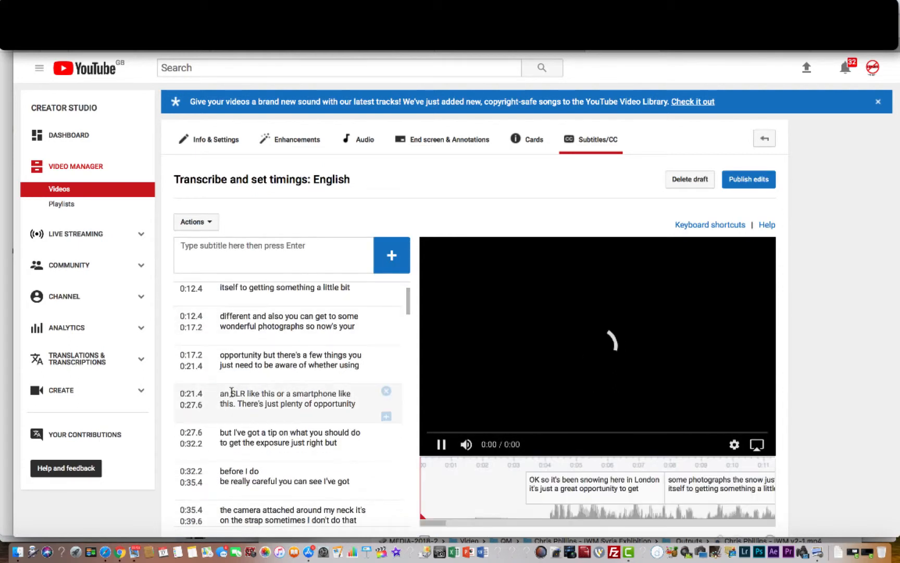
{"action": "left_click", "coordinate": [244, 402]}
{"action": "type", "text": "D"}
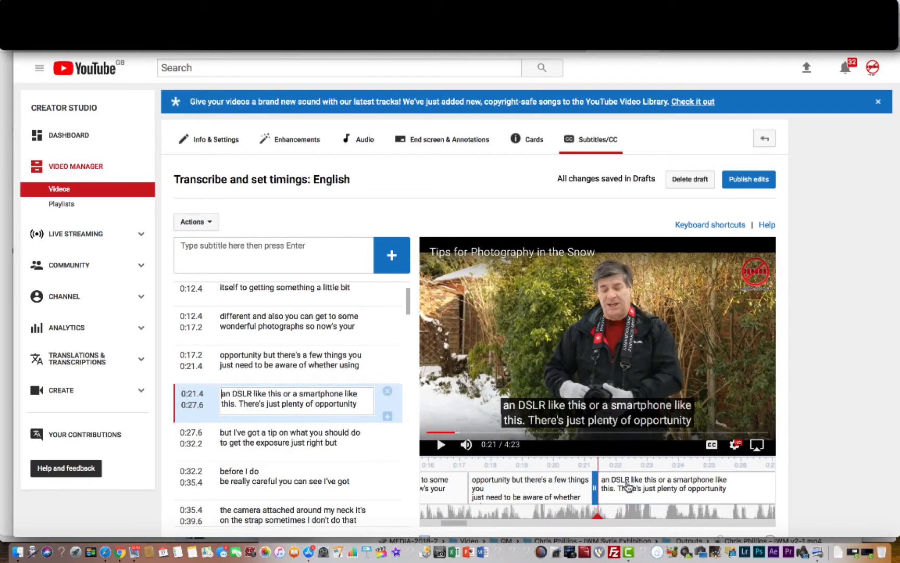
{"action": "left_click", "coordinate": [441, 444]}
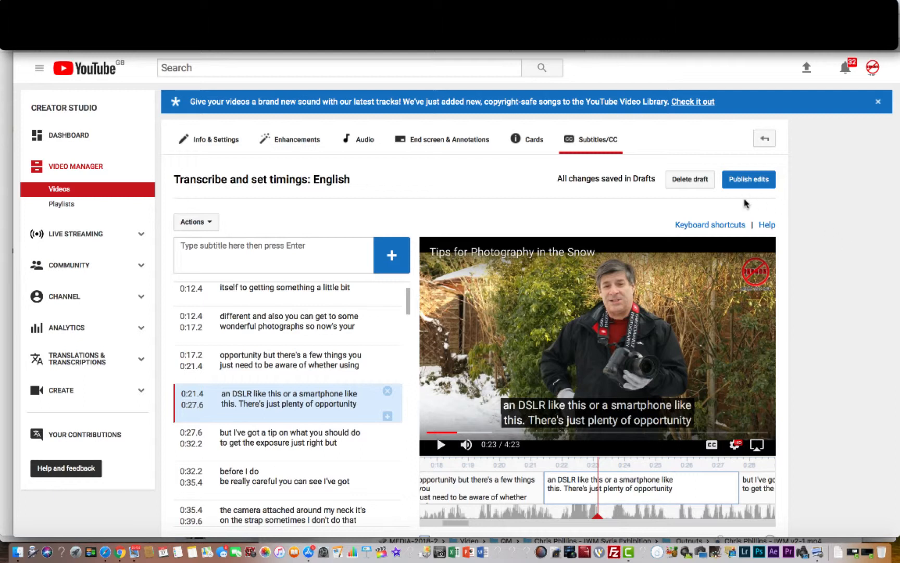
Step: Publish the edits, overwriting the existing English subtitles
{"action": "left_click", "coordinate": [749, 180]}
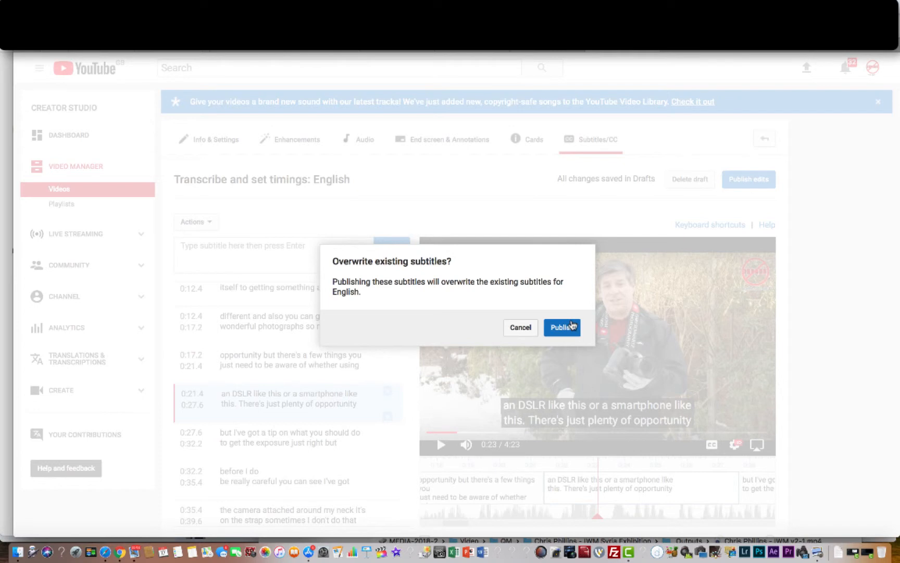
{"action": "left_click", "coordinate": [564, 329]}
{"action": "left_click", "coordinate": [563, 328]}
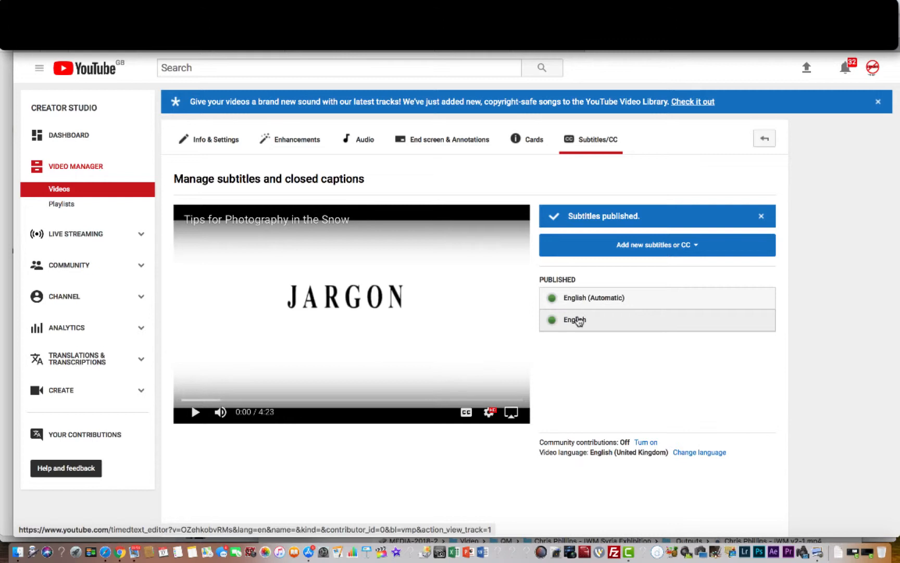
Step: Open the published English subtitles and examine the available download formats and the link options for the .srt file
{"action": "left_click", "coordinate": [612, 328]}
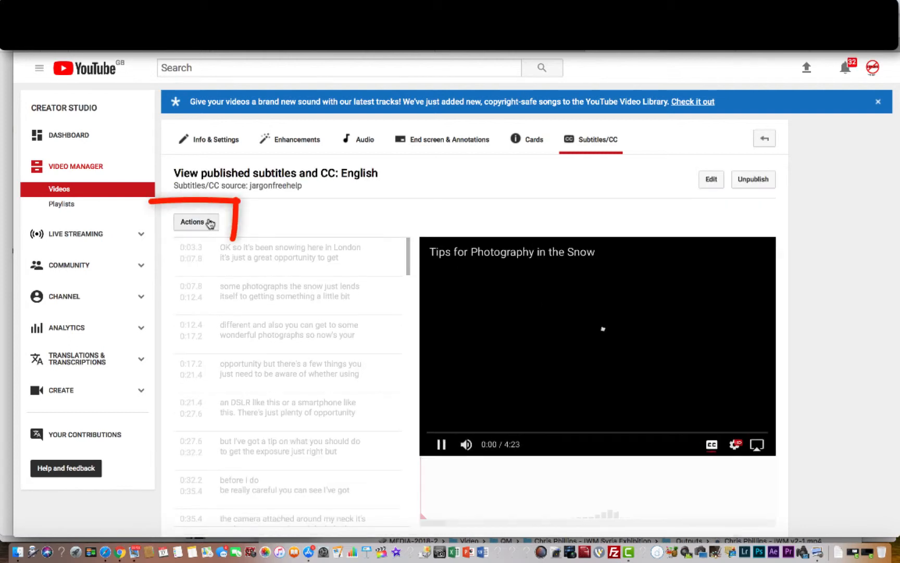
{"action": "left_click", "coordinate": [210, 224]}
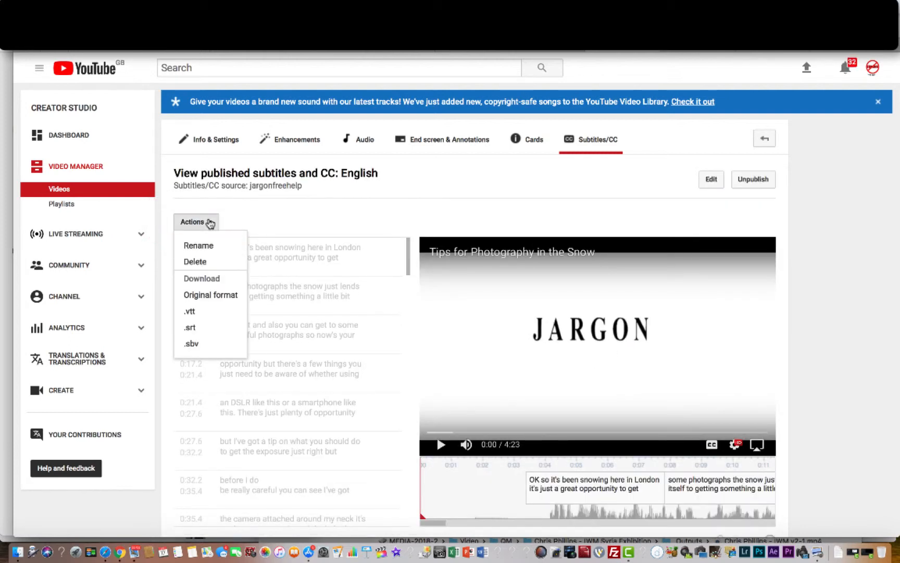
{"action": "right_click", "coordinate": [198, 330]}
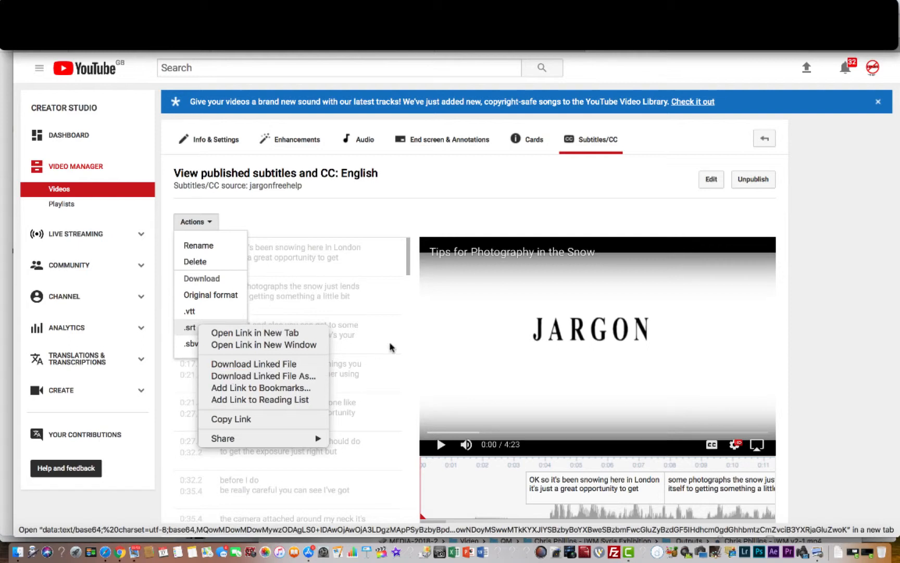
{"action": "left_click", "coordinate": [382, 346]}
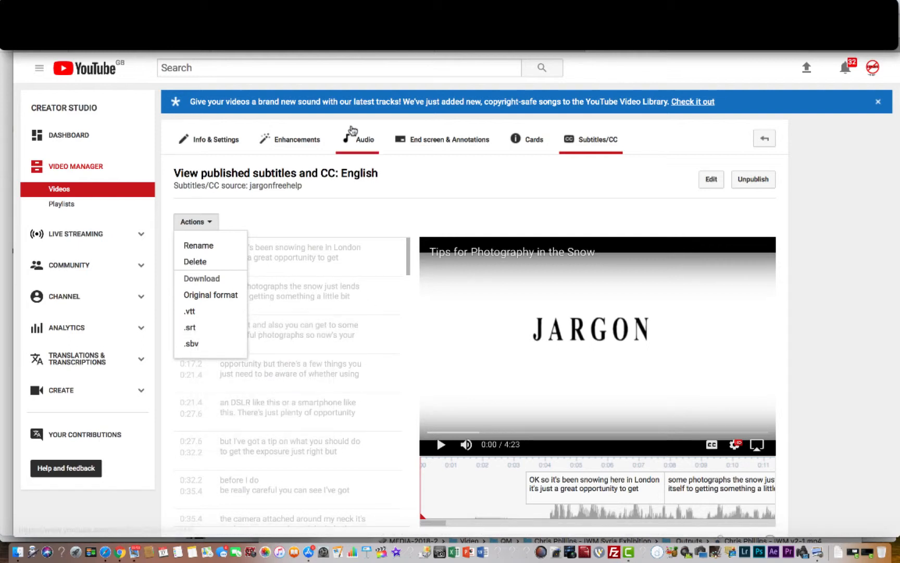
{"action": "left_click", "coordinate": [330, 218]}
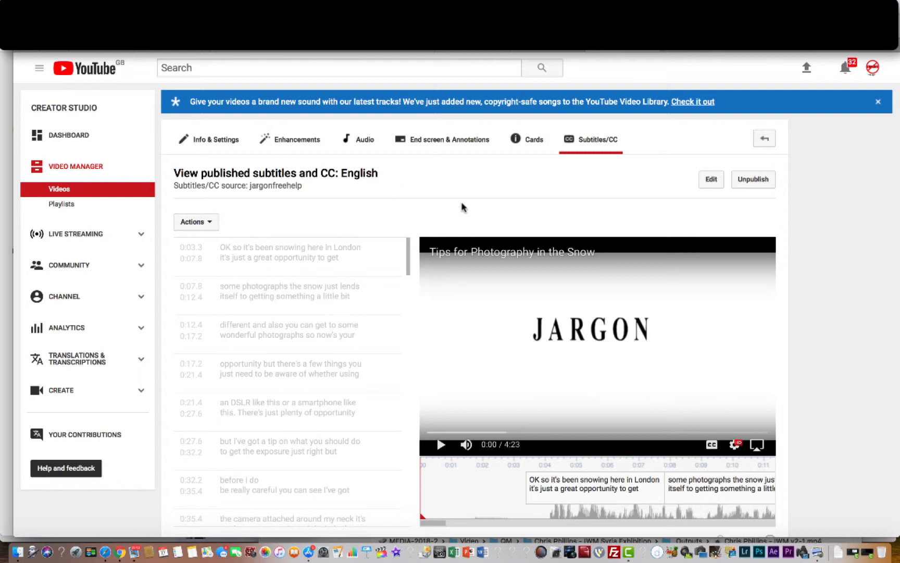
Step: Create new French (France) subtitles for the video and autotranslate them from the English captions
{"action": "scroll", "coordinate": [496, 217], "scroll_direction": "down", "scroll_amount": 1}
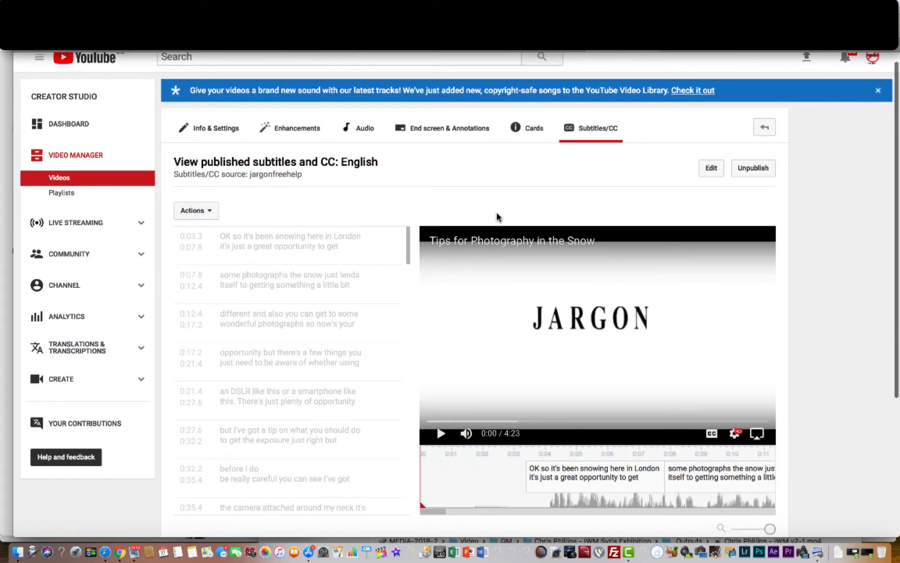
{"action": "scroll", "coordinate": [497, 217], "scroll_direction": "down", "scroll_amount": 2}
{"action": "scroll", "coordinate": [496, 216], "scroll_direction": "up", "scroll_amount": 3}
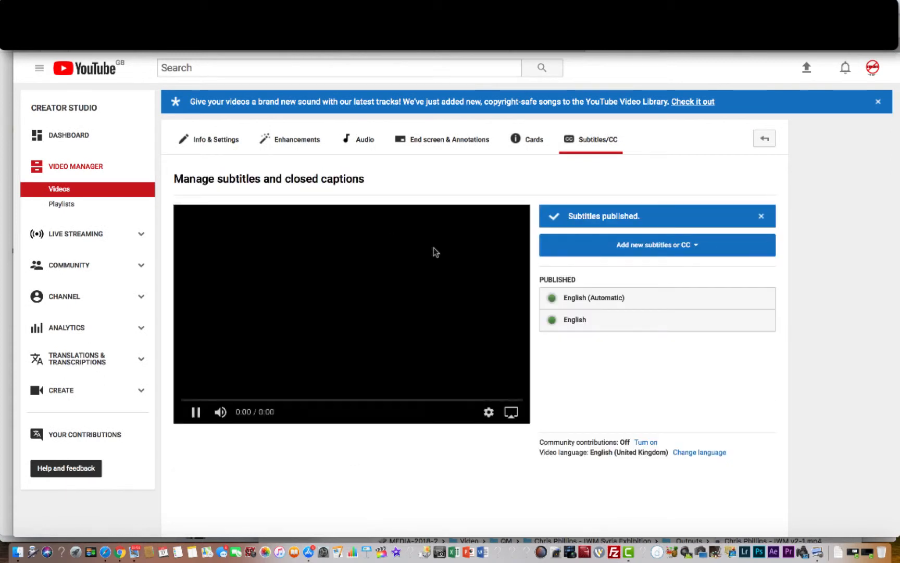
{"action": "left_click", "coordinate": [693, 247]}
{"action": "left_click", "coordinate": [591, 311]}
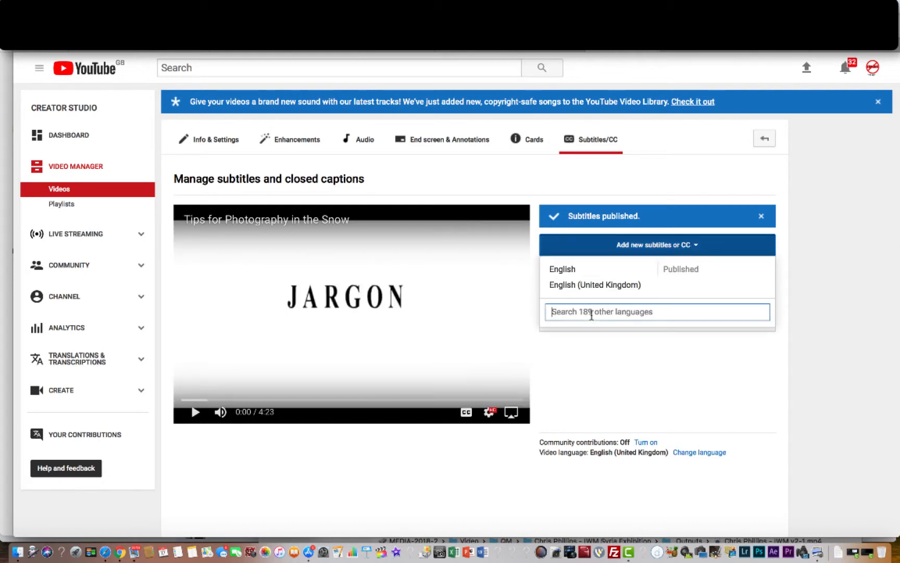
{"action": "type", "text": "french"}
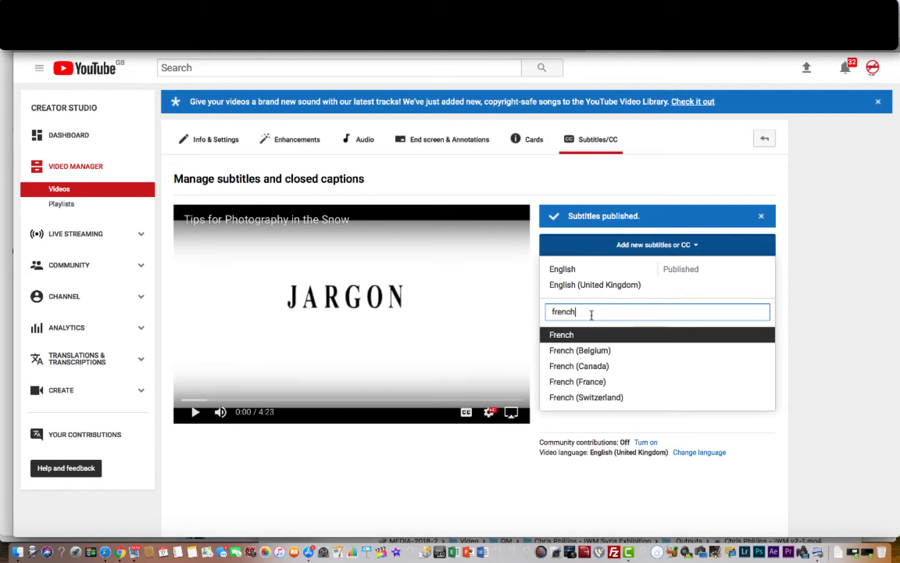
{"action": "left_click", "coordinate": [586, 385]}
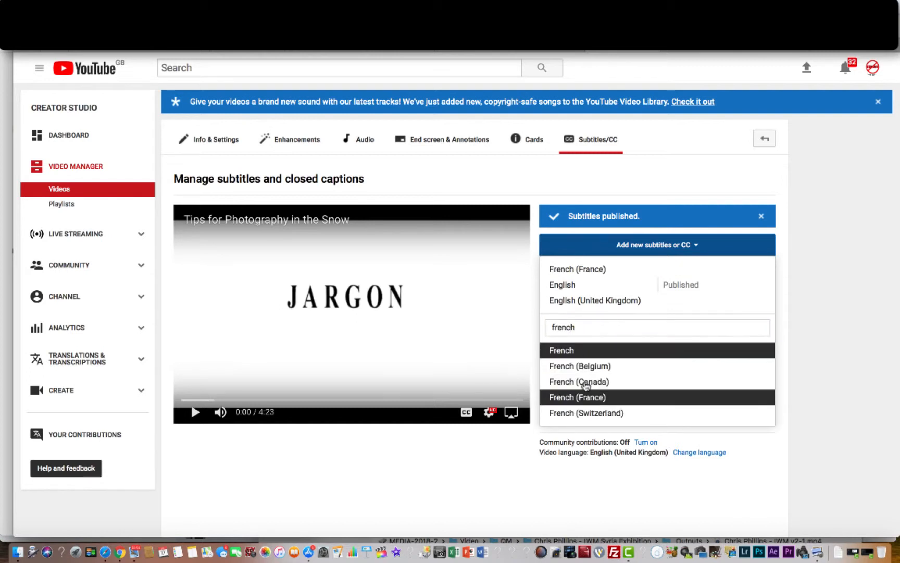
{"action": "left_click", "coordinate": [584, 270]}
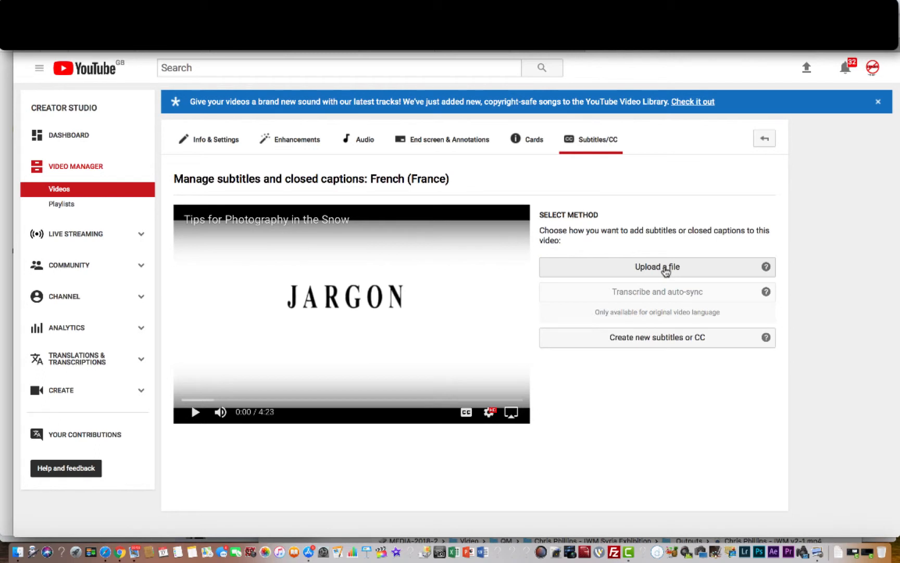
{"action": "left_click", "coordinate": [658, 340]}
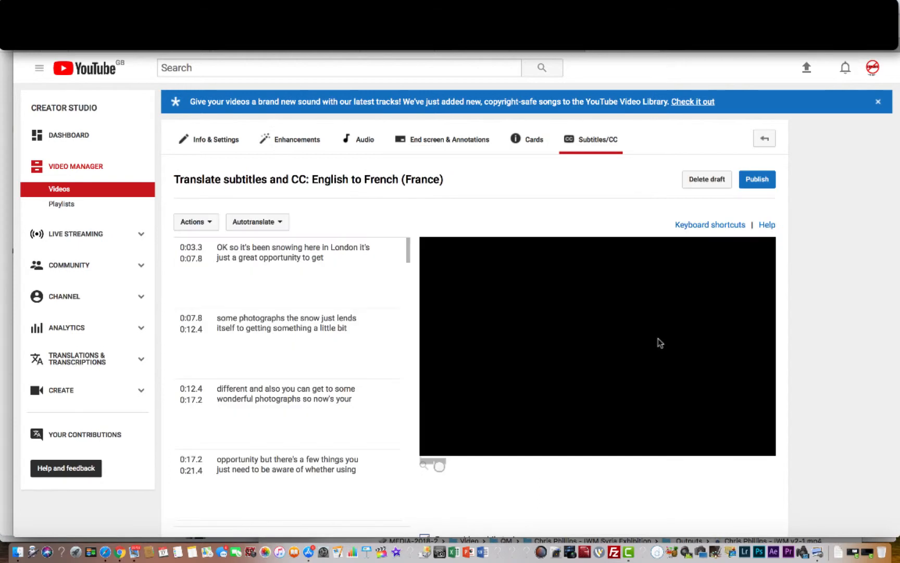
{"action": "left_click", "coordinate": [280, 223]}
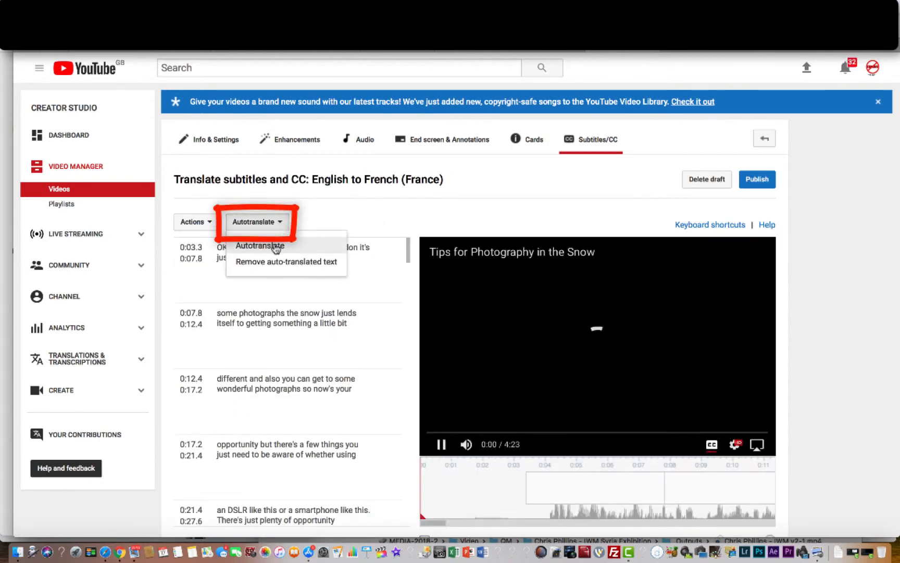
{"action": "left_click", "coordinate": [276, 246]}
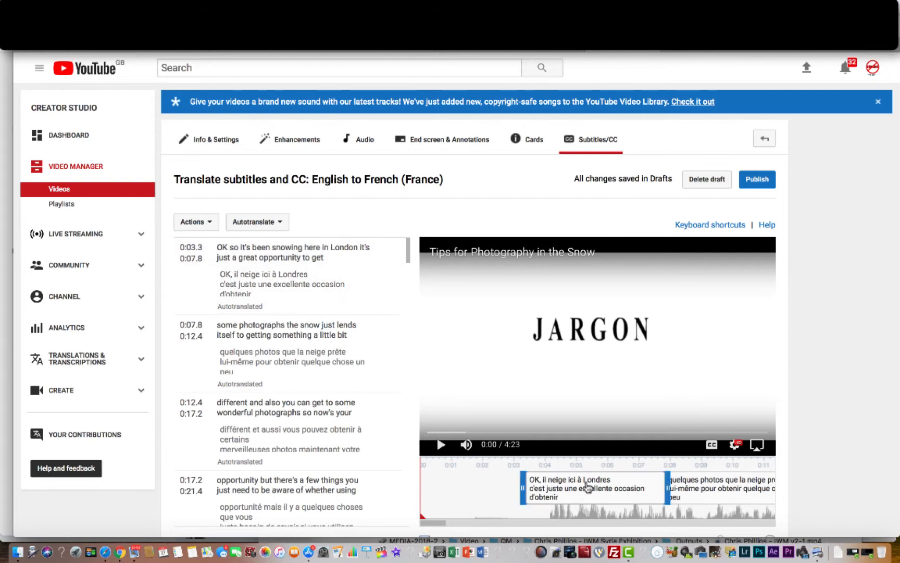
Step: Play the video to about 0:11 to check the French captions against it, and publish the French (France) subtitles
{"action": "left_click", "coordinate": [588, 487]}
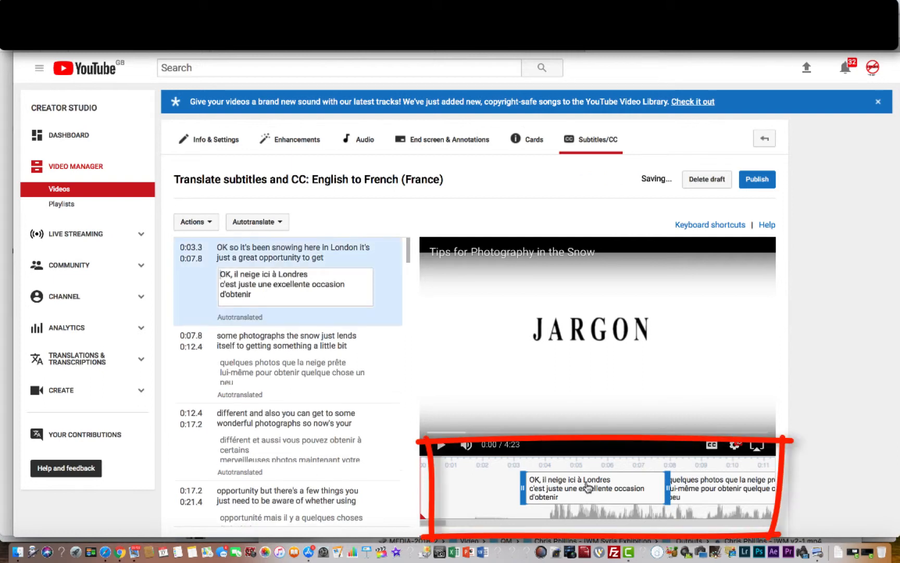
{"action": "left_click", "coordinate": [442, 446]}
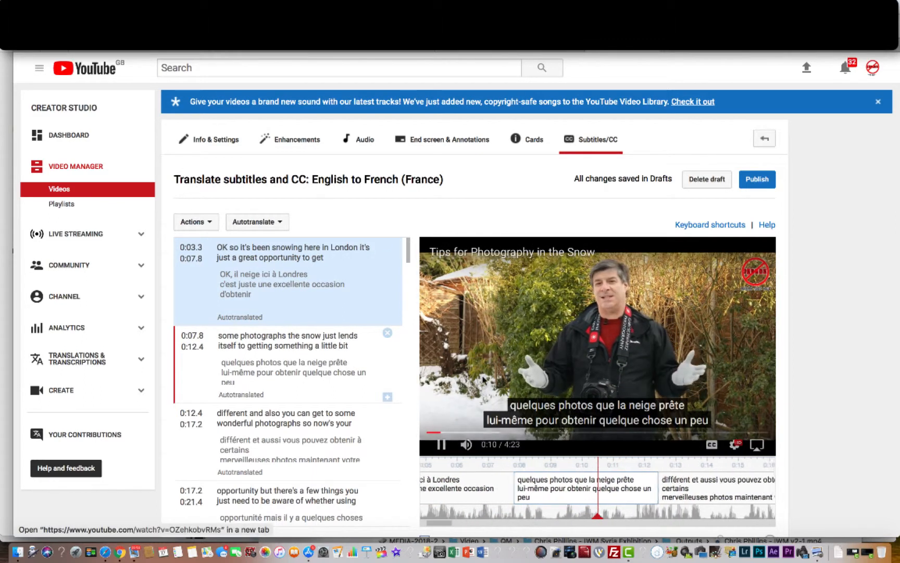
{"action": "left_click", "coordinate": [440, 446]}
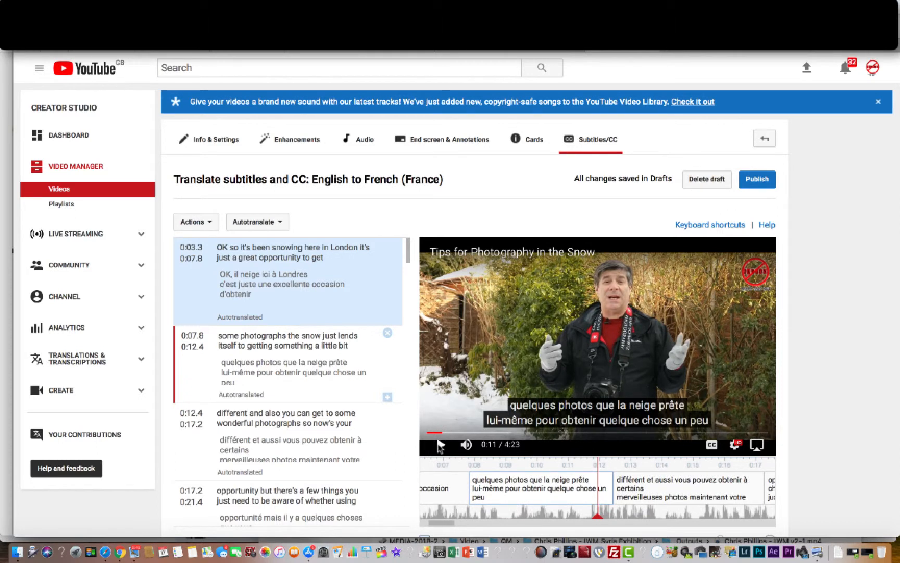
{"action": "left_click", "coordinate": [757, 180]}
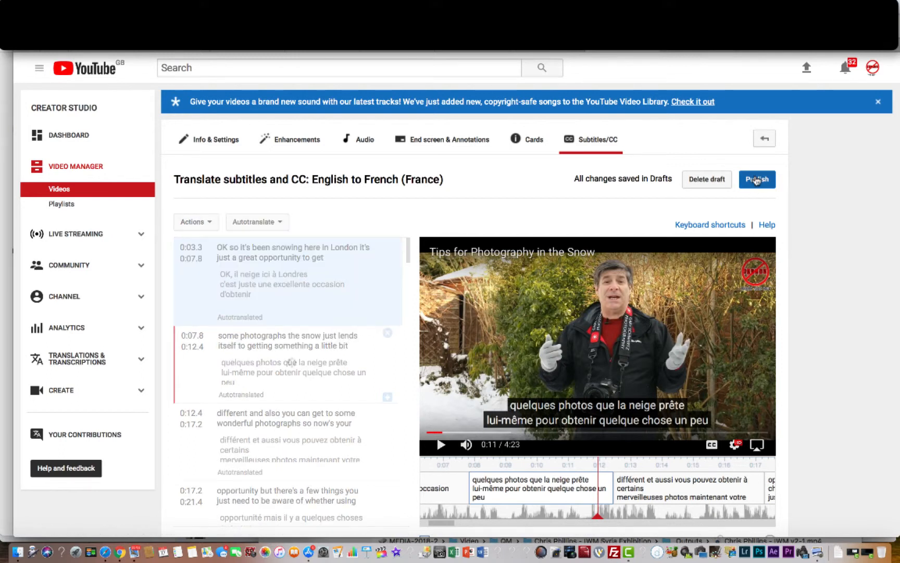